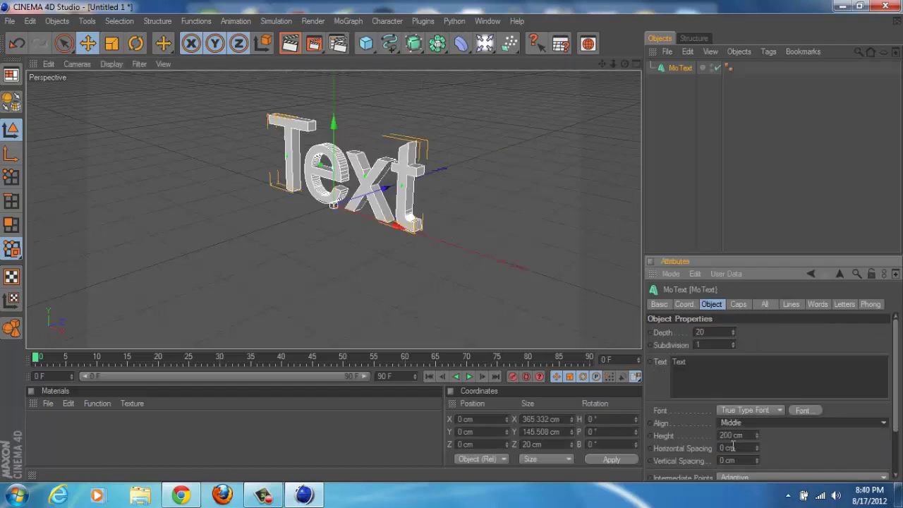
Change the MoText content to the first name and give it a wide, bold block font
text(Garrett)
click(802, 409)
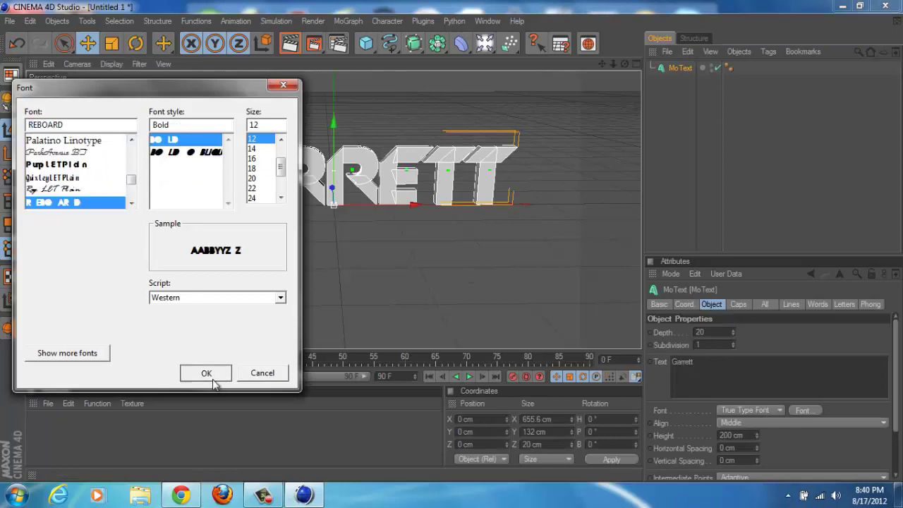
click(213, 379)
click(804, 410)
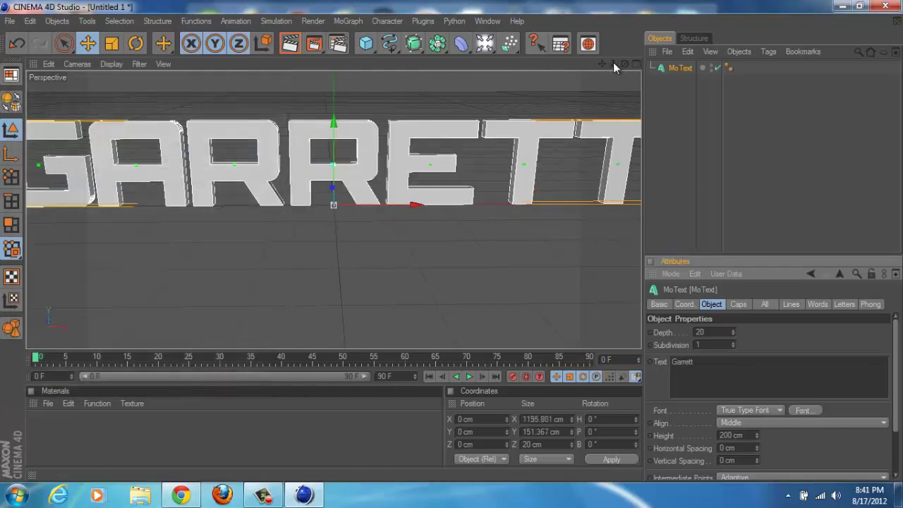
Set the text's depth to 30 cm and load the C4D-MaterialPack-AcrezHD material library
drag(613, 63, 612, 85)
click(732, 330)
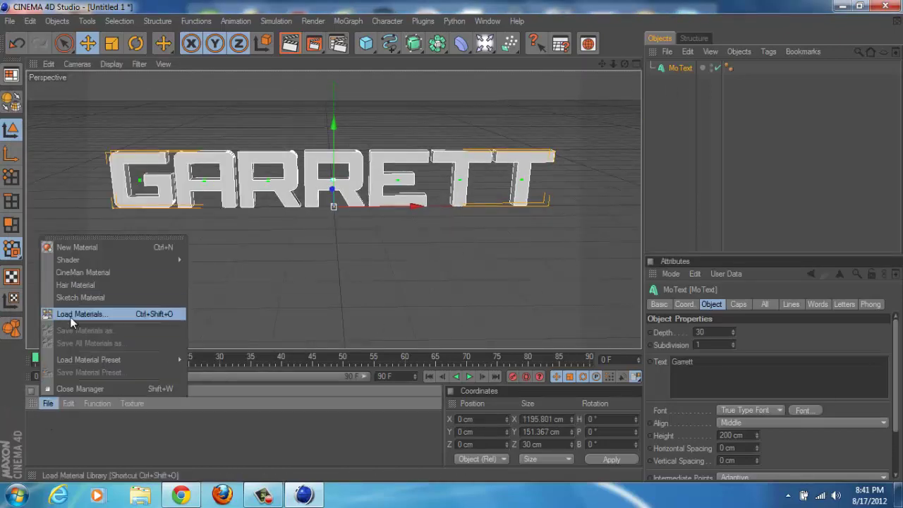
click(70, 314)
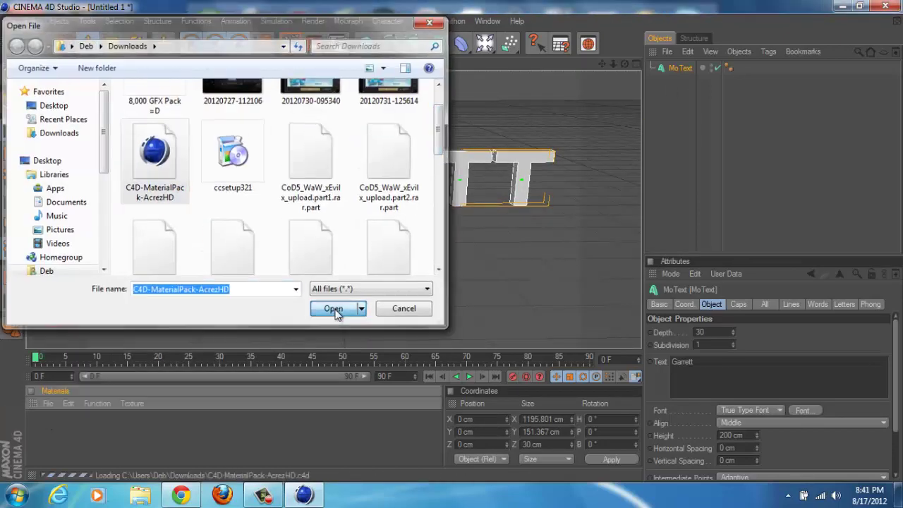
click(332, 308)
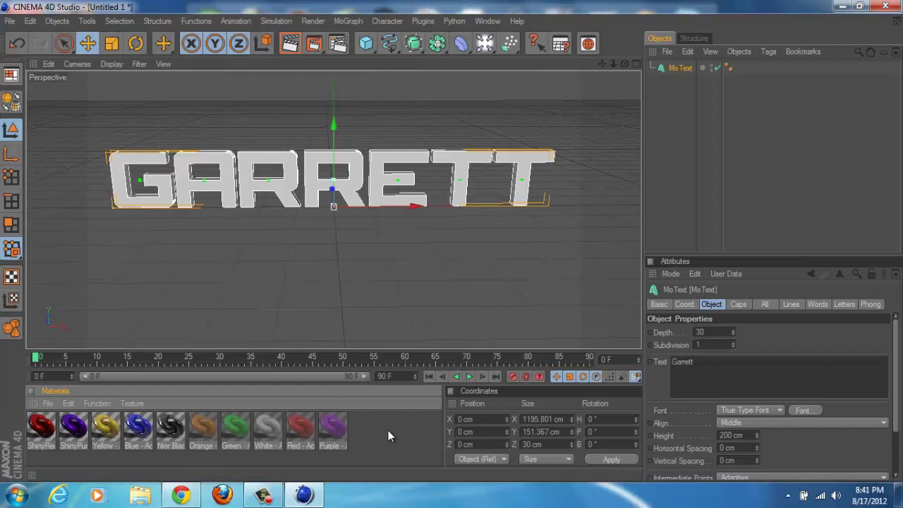
Increase the text's depth to 40 cm and apply the Blue - AcrezHD material to it
click(733, 330)
drag(138, 427, 677, 73)
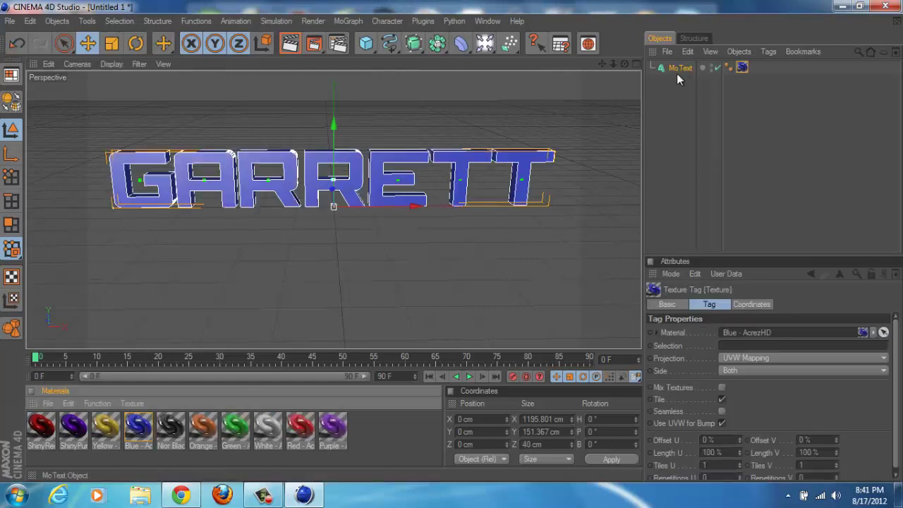
Set the text's start and end caps to Fillet Cap and paste four copies of the text object
click(679, 69)
click(744, 370)
key(ctrl+c)
key(ctrl+v)
key(ctrl+v)
key(ctrl+v)
key(ctrl+v)
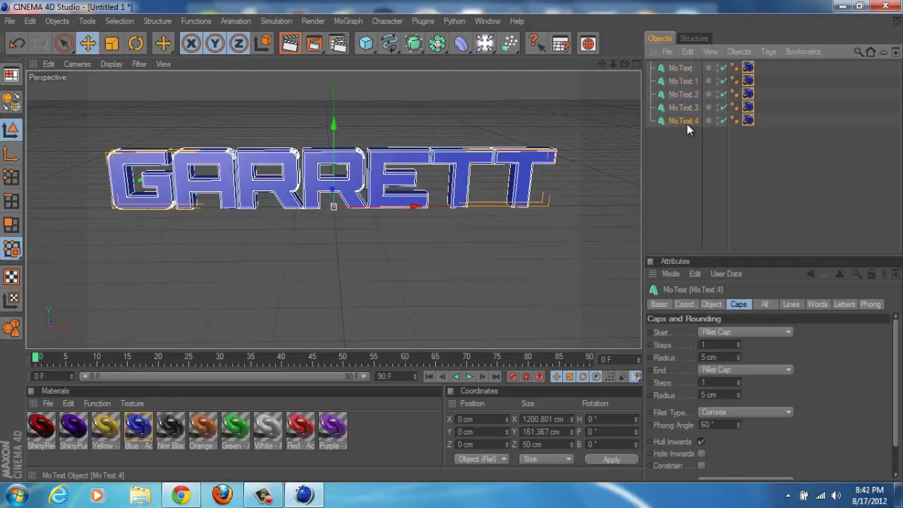
In the top view, shift the four text copies back along Z in successive rows, the last at about 197 cm
middle_click(569, 98)
middle_click(569, 98)
click(682, 81)
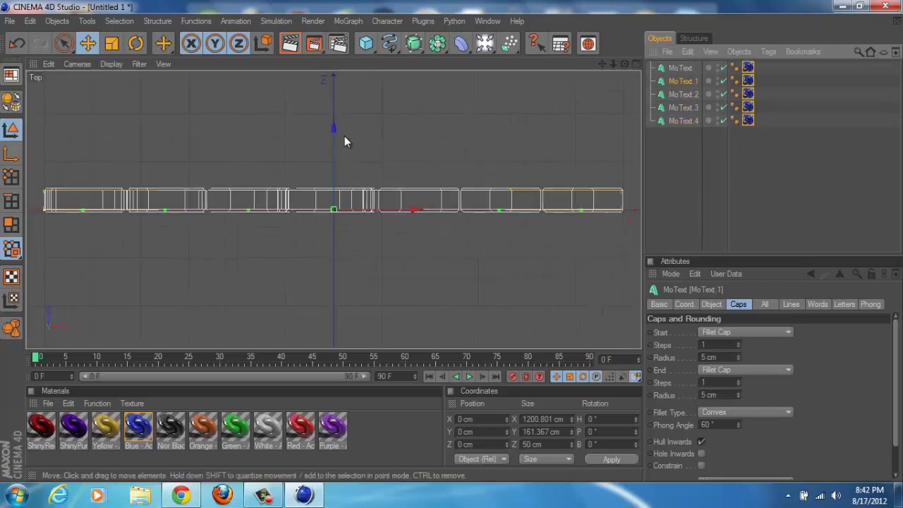
drag(333, 128, 334, 58)
click(682, 95)
click(683, 108)
drag(452, 247, 451, 282)
click(683, 94)
click(673, 109)
click(681, 120)
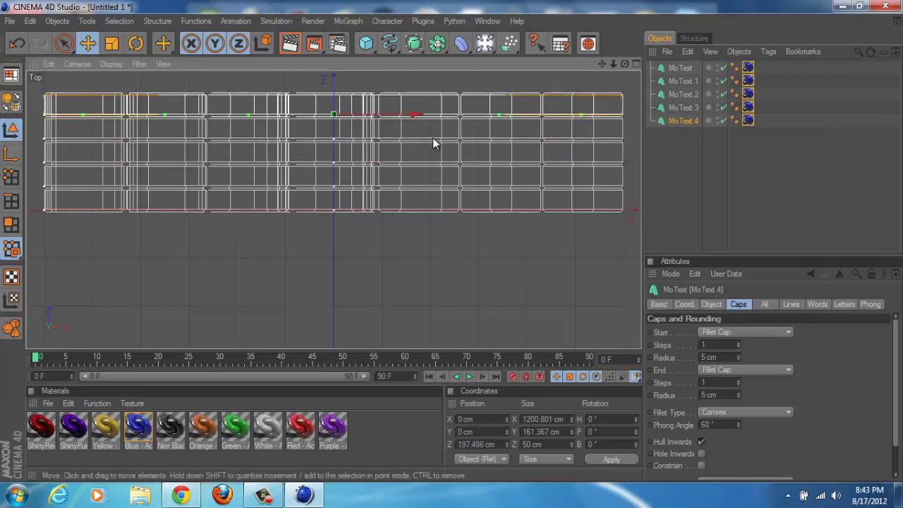
Apply the black material to MoText.1 and MoText.3 and preview-render the perspective view
click(636, 64)
click(327, 64)
drag(171, 428, 748, 82)
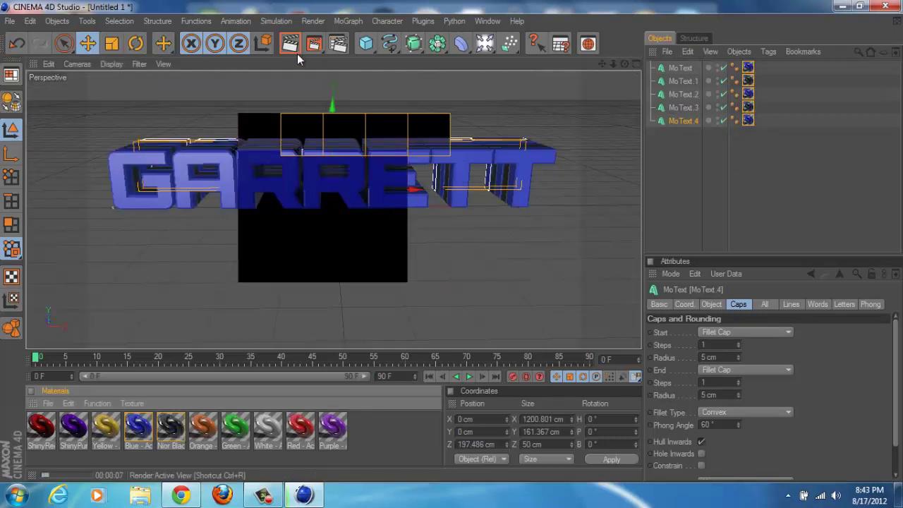
click(297, 81)
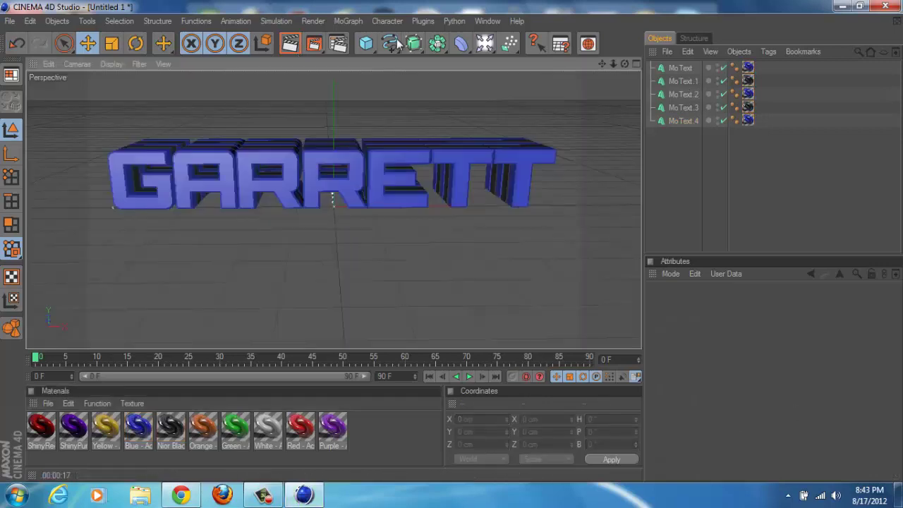
Add a light above and in front of the text at about Y 246 cm, Z -304 cm, and preview-render the view
click(484, 43)
drag(330, 195, 335, 227)
drag(336, 154, 337, 88)
drag(450, 237, 304, 121)
key(ctrl+r)
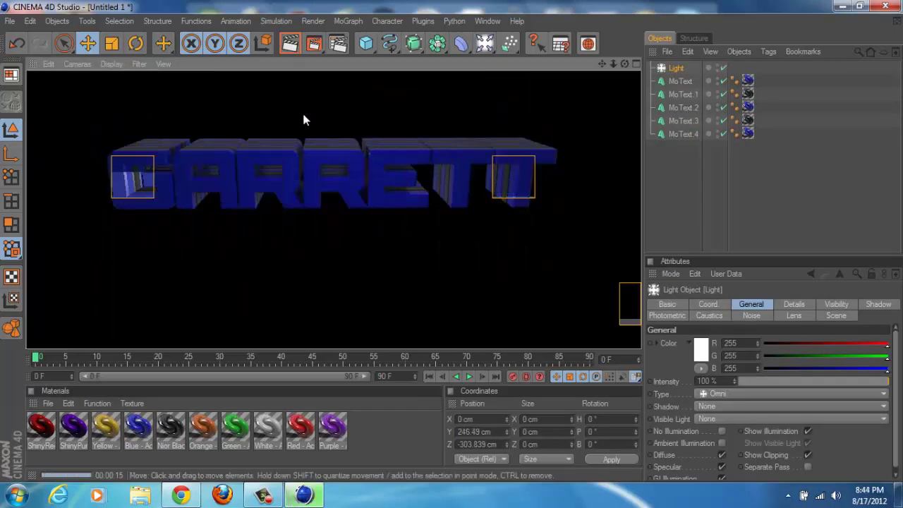
click(303, 119)
Orbit to a more frontal view of the text and render it to the Picture Viewer as Gpot.png at 1280x720
drag(625, 64, 452, 245)
key(ctrl+r)
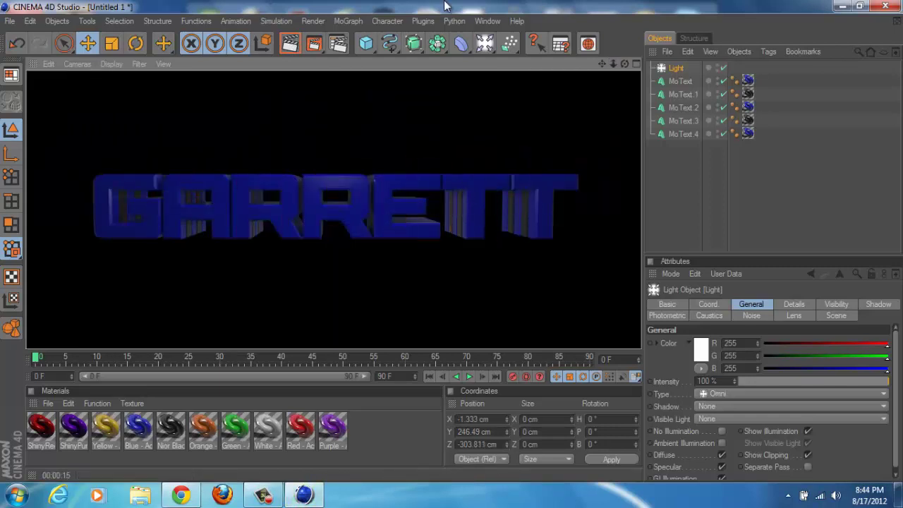
click(356, 116)
click(314, 42)
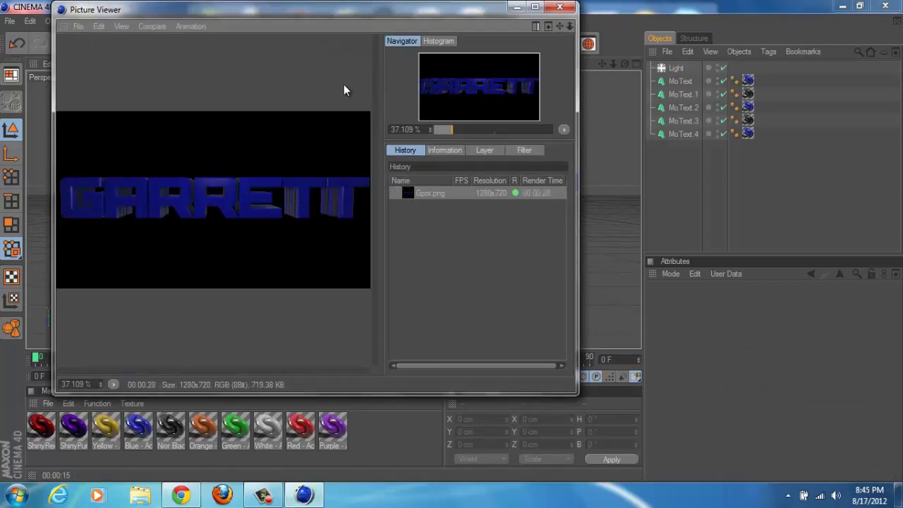
click(560, 7)
Minimize Cinema 4D and launch Adobe Photoshop CS6
click(841, 7)
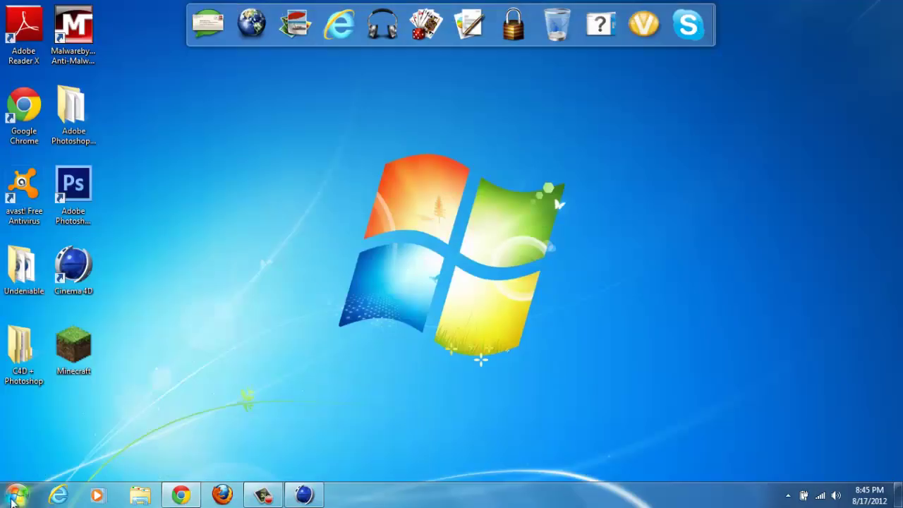
click(12, 502)
click(85, 412)
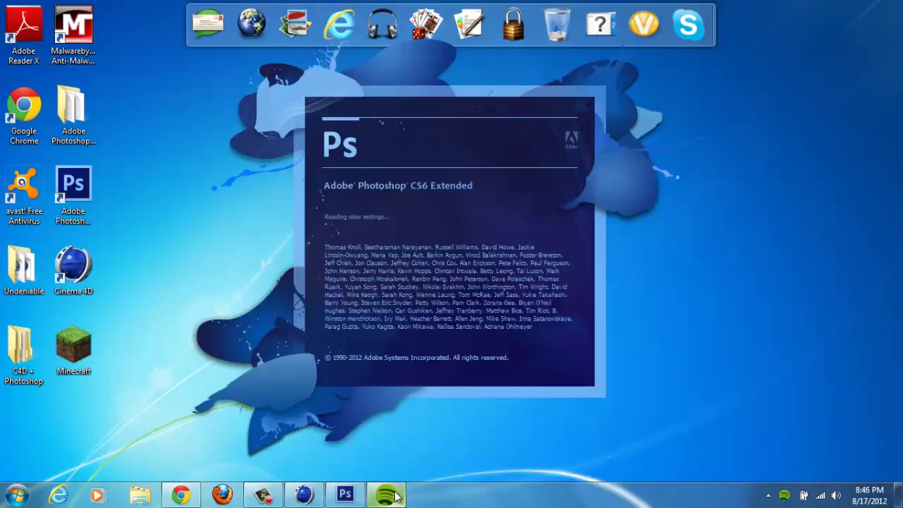
Start a track from the Chillin' playlist in Spotify and minimize its window
scroll(675, 297, down, 10)
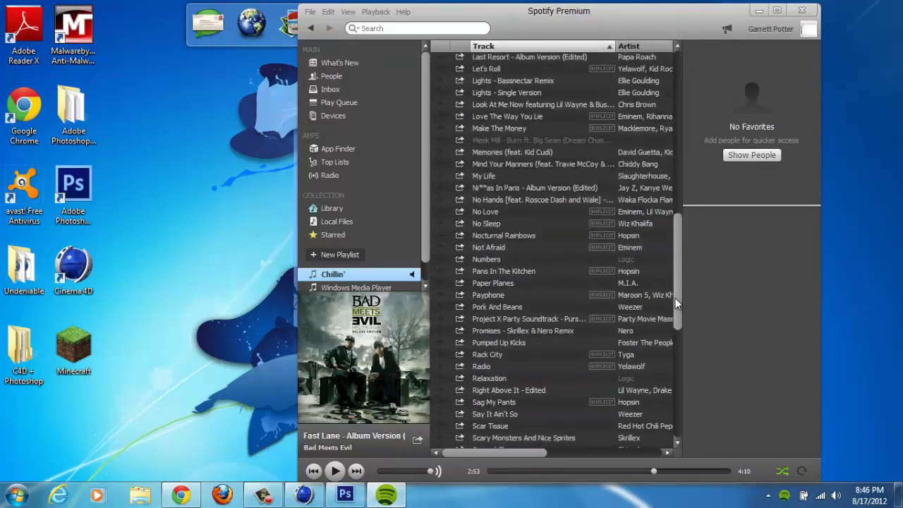
double_click(514, 147)
click(759, 9)
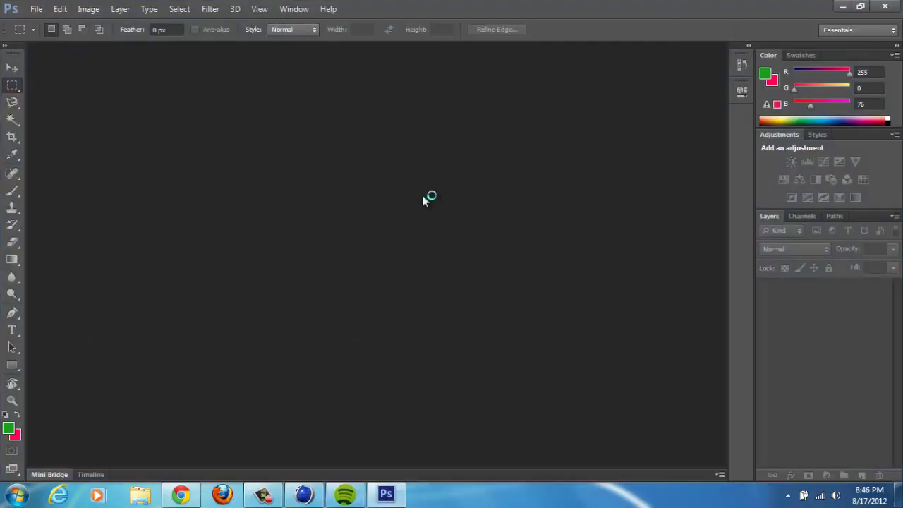
Create a new document named with the first name, 851 x 315 pixels at 72 pixels/inch with a white background
click(36, 9)
click(30, 22)
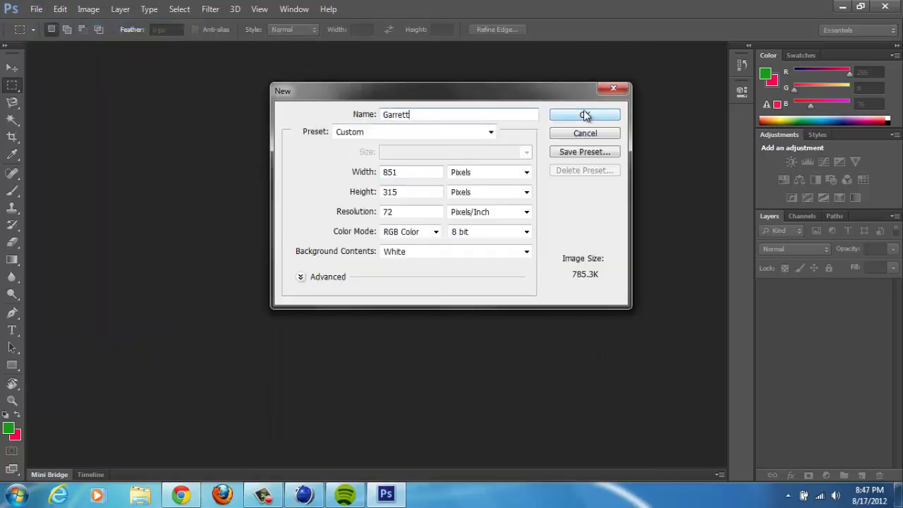
click(584, 115)
Open the Gpot render from the Works folder and resize the image to 600 pixels wide
click(36, 9)
click(43, 38)
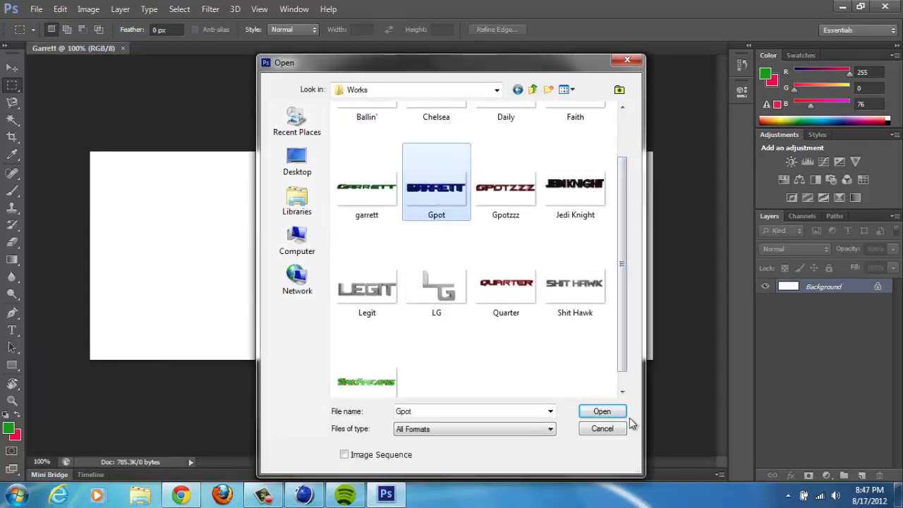
click(612, 411)
click(88, 9)
click(110, 105)
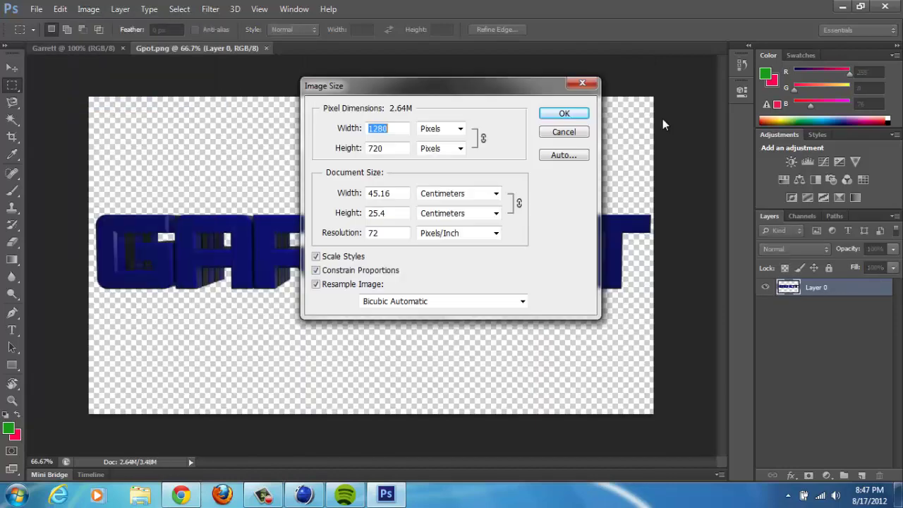
text(600)
click(577, 116)
Move the resized text render into the white banner document and center it on the canvas
click(12, 68)
drag(311, 250, 362, 286)
click(197, 48)
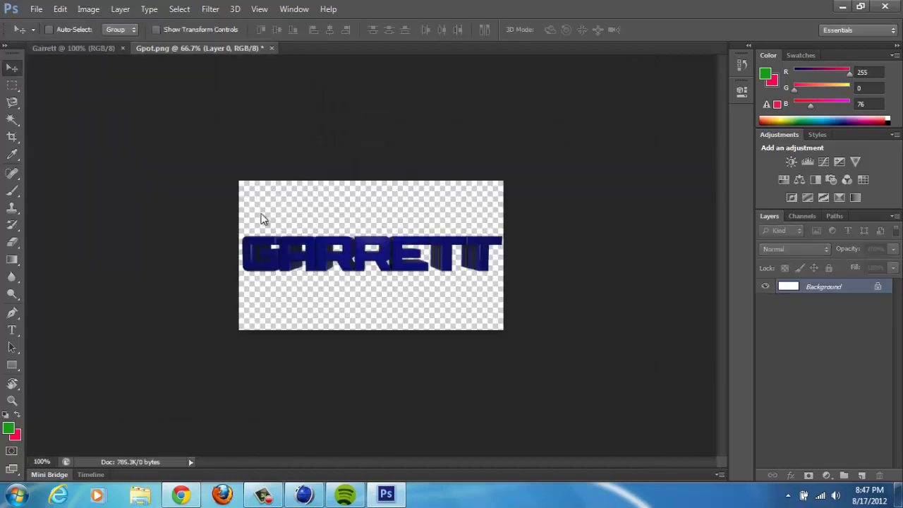
drag(262, 217, 395, 233)
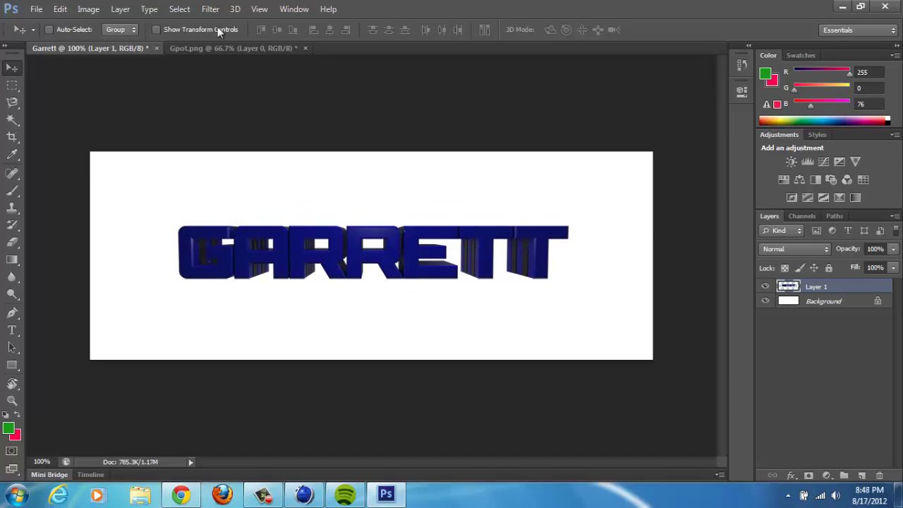
Open the 31st Dec 2008 image from the Renders folder
click(36, 8)
click(42, 35)
double_click(346, 135)
double_click(373, 218)
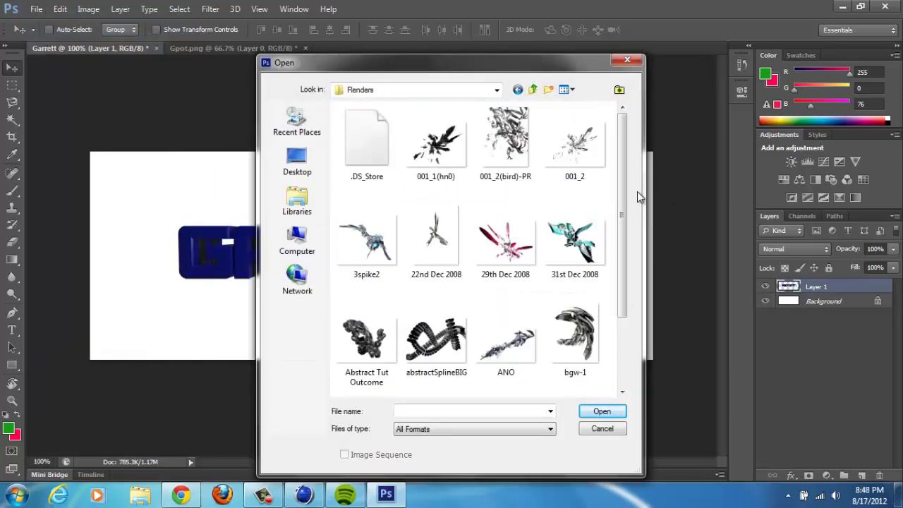
scroll(617, 239, down, 2)
scroll(616, 239, up, 2)
click(575, 240)
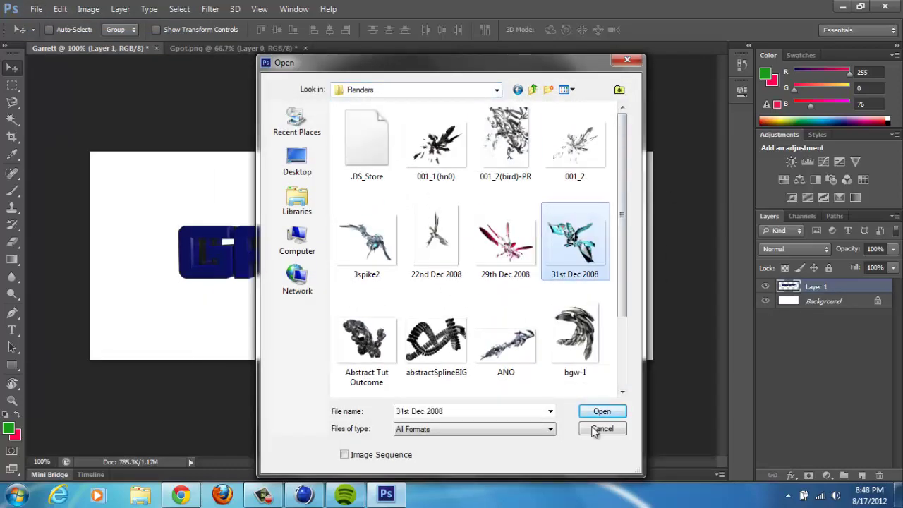
click(600, 411)
Open the Kopie von 5 image from the Lights folder
click(35, 9)
click(43, 35)
click(532, 90)
double_click(368, 160)
mouse_move(625, 137)
mouse_down()
mouse_move(628, 380)
mouse_move(624, 152)
mouse_up()
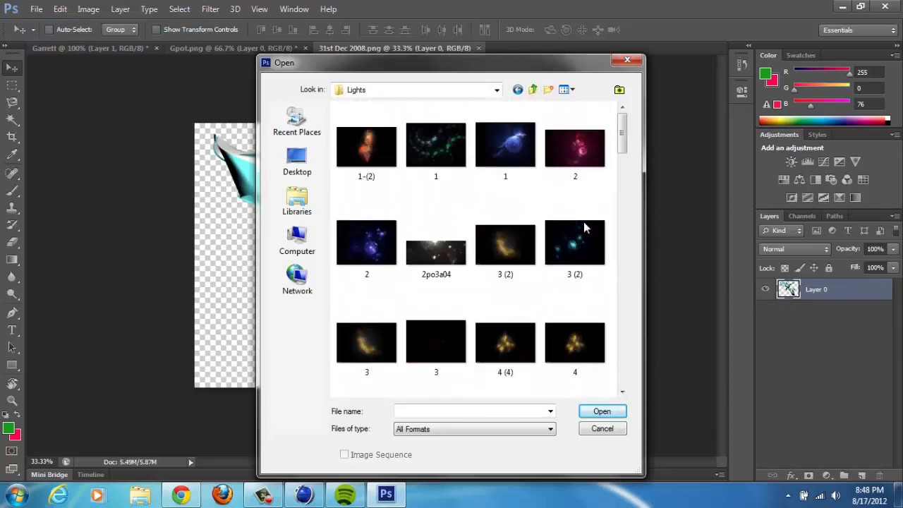
click(570, 270)
scroll(514, 248, down, 15)
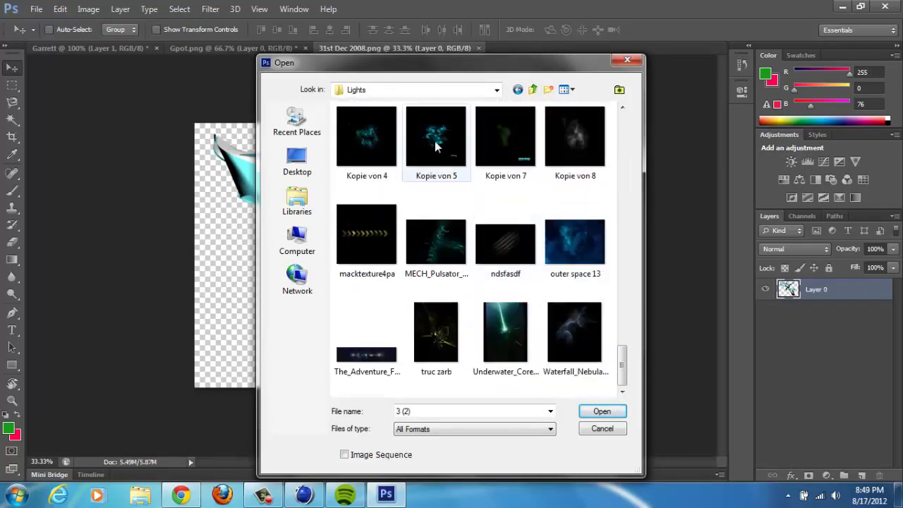
double_click(435, 138)
Open the outer space 13 image from the Lights folder
click(35, 10)
click(42, 36)
drag(623, 136, 616, 372)
double_click(574, 257)
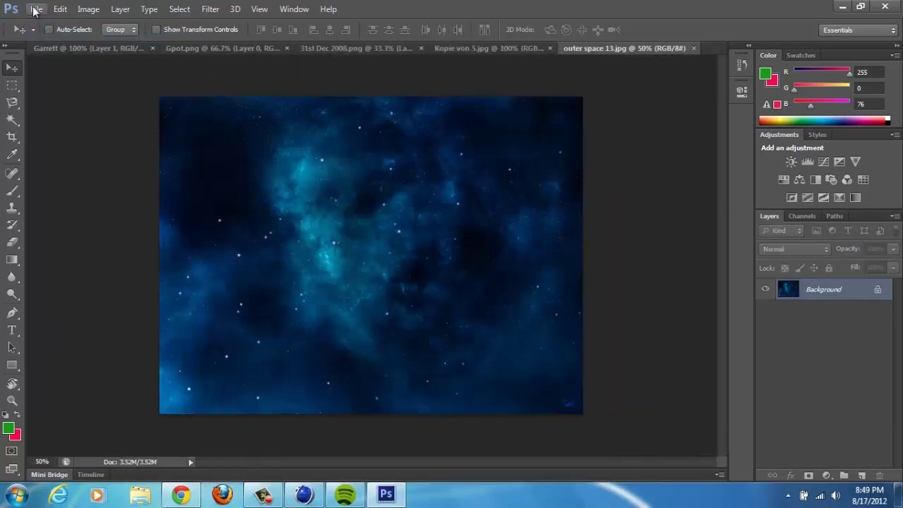
Open the 3 (2).png light image
click(34, 10)
click(42, 35)
mouse_move(623, 136)
mouse_down()
mouse_move(621, 375)
mouse_move(623, 127)
mouse_up()
double_click(351, 250)
Try light images in the banner on a layer above the text, using the Overlay blend mode
drag(350, 251, 380, 190)
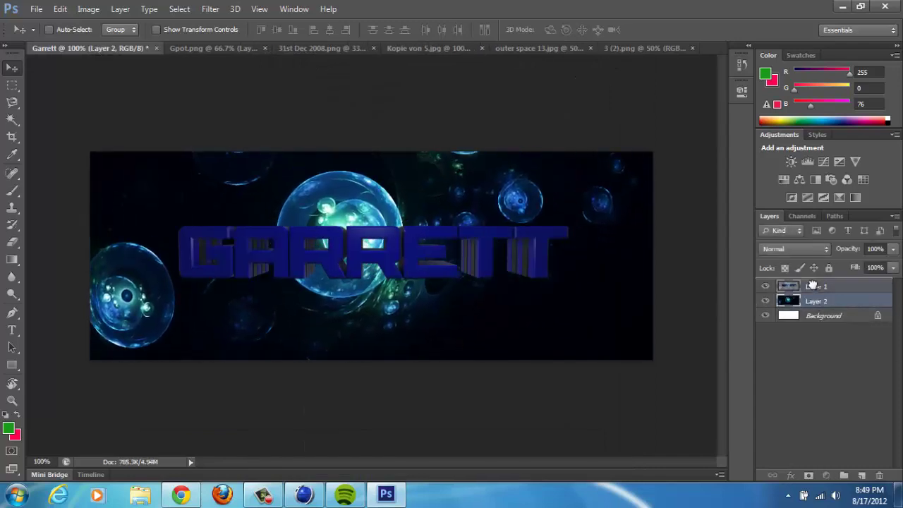
drag(813, 284, 812, 284)
click(794, 249)
click(781, 163)
drag(443, 266, 383, 267)
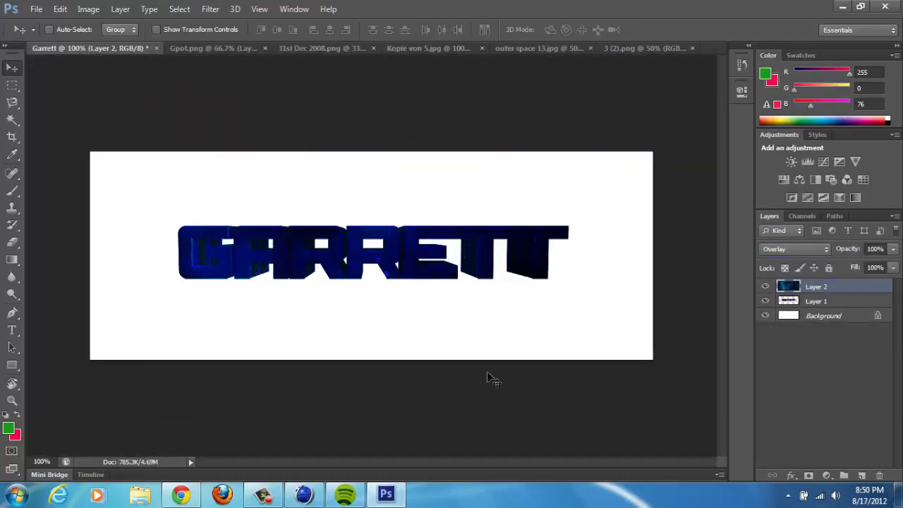
Open the Textures (54) image from the Textures folder
click(536, 48)
click(35, 8)
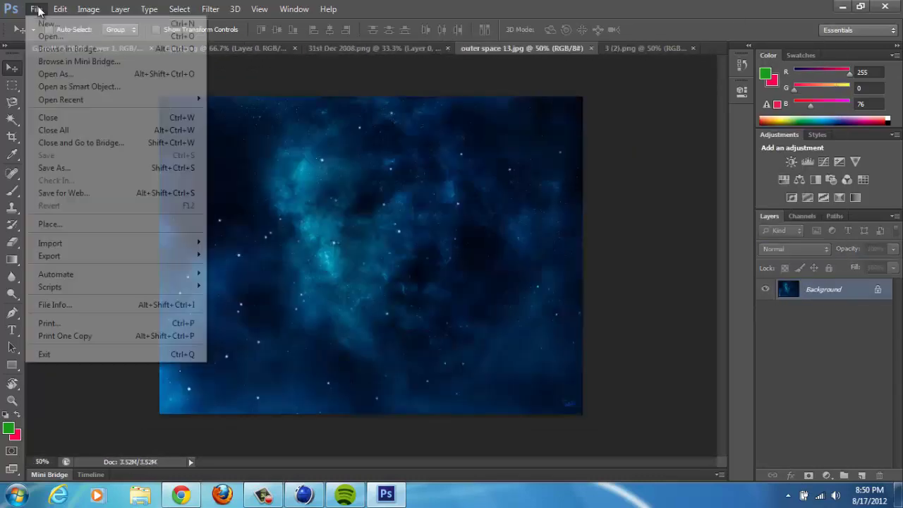
click(43, 39)
double_click(371, 200)
click(518, 90)
double_click(362, 237)
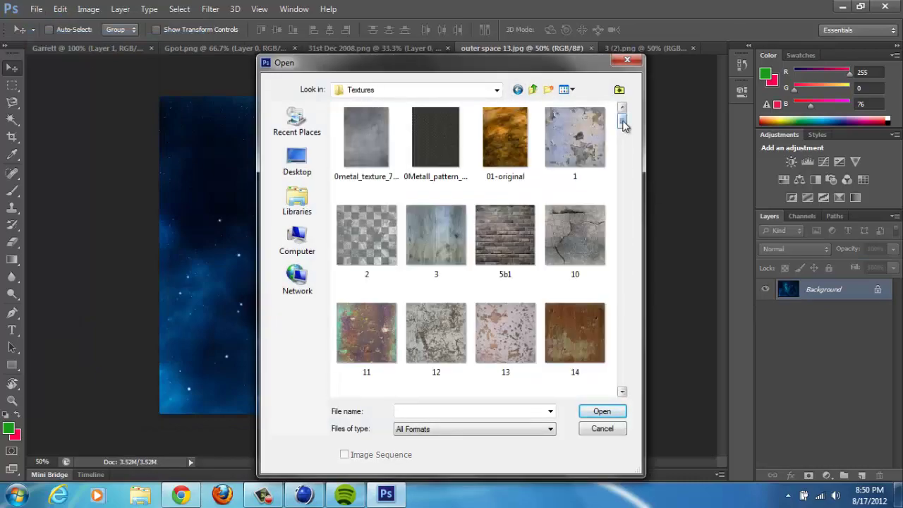
drag(623, 121, 623, 172)
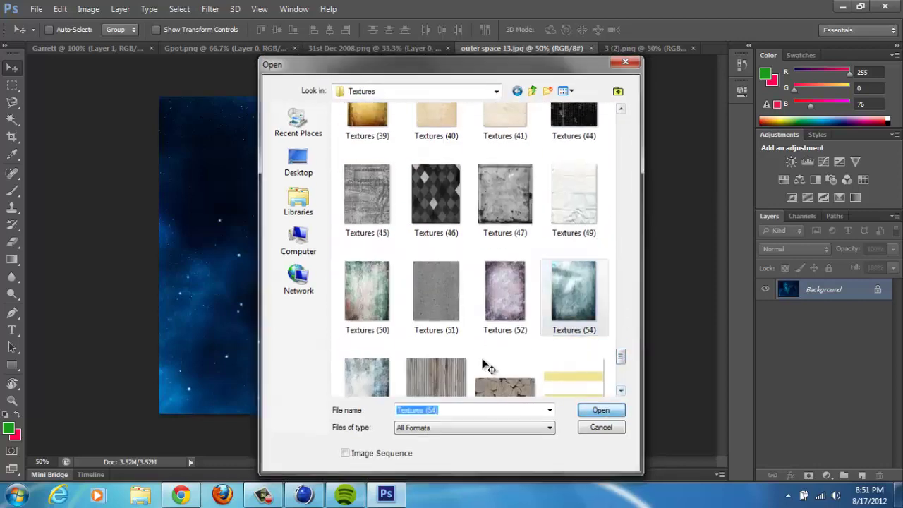
key(Return)
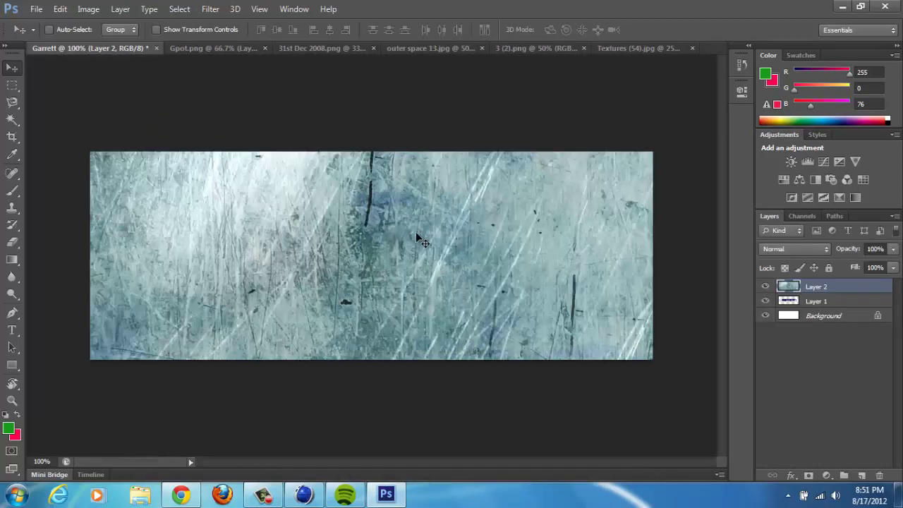
Set the scratched texture layer's blend mode to Overlay and switch back to the Textures (54) document
key(shift+alt+o)
click(651, 48)
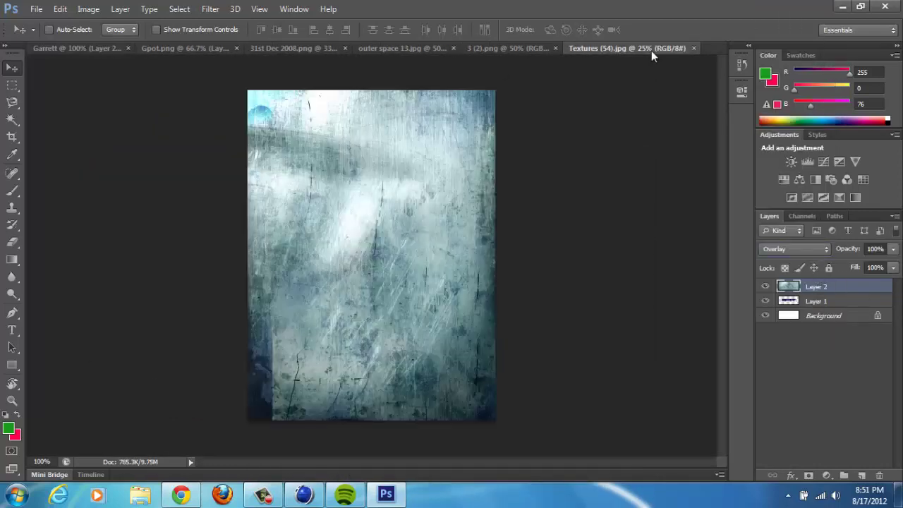
Try the 31st Dec 2008 render in the banner on a layer below the name text, and delete it
key(ctrl+shift+Tab)
key(ctrl+shift+Tab)
key(ctrl+shift+Tab)
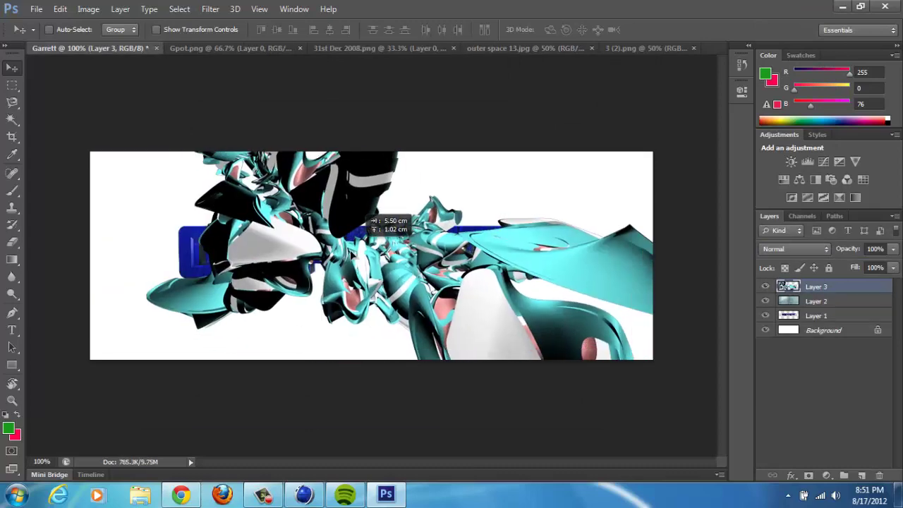
drag(351, 254, 341, 261)
drag(815, 287, 816, 322)
drag(396, 264, 383, 270)
key(Delete)
Add the outer space 13 image to the banner, position it, and place its layer below the name text
click(526, 49)
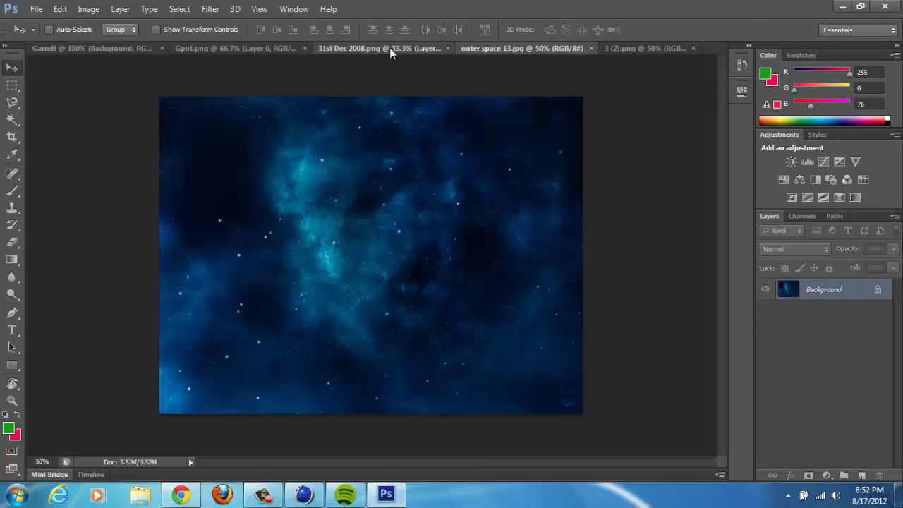
click(390, 49)
click(526, 49)
click(92, 50)
click(523, 50)
drag(353, 239, 324, 240)
drag(345, 234, 354, 220)
drag(813, 315, 811, 283)
drag(812, 287, 811, 323)
Try the 3 (2).png light image as the banner's topmost layer with the Overlay blend mode
click(562, 48)
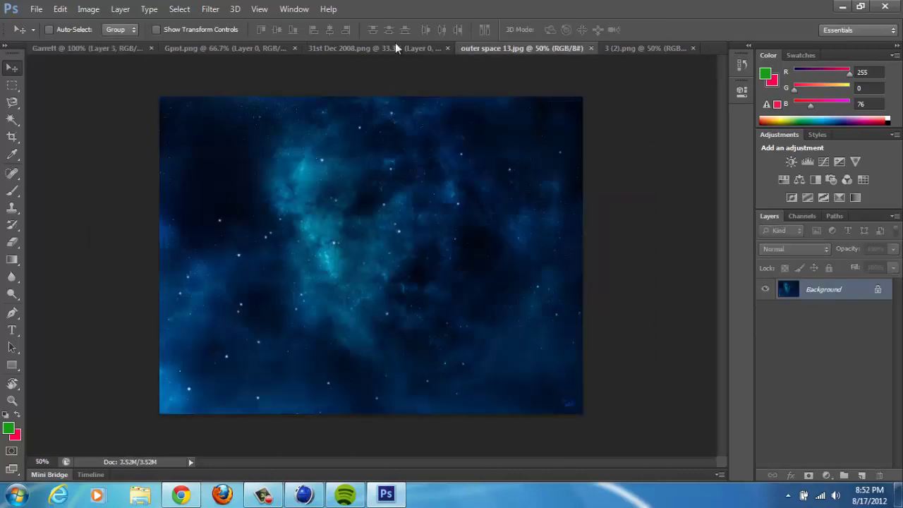
click(395, 46)
click(643, 49)
mouse_move(366, 234)
mouse_down()
mouse_move(106, 50)
mouse_move(351, 229)
mouse_up()
drag(350, 229, 383, 229)
drag(816, 315, 829, 283)
click(795, 249)
click(784, 287)
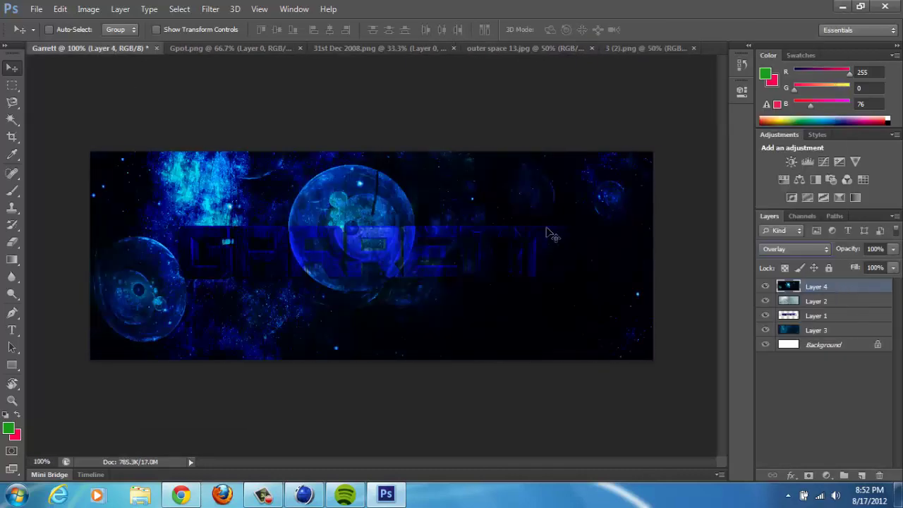
Reposition the bubble overlay towards the start of the name, and delete its layer
drag(399, 242, 338, 254)
mouse_move(345, 494)
click(362, 469)
click(811, 287)
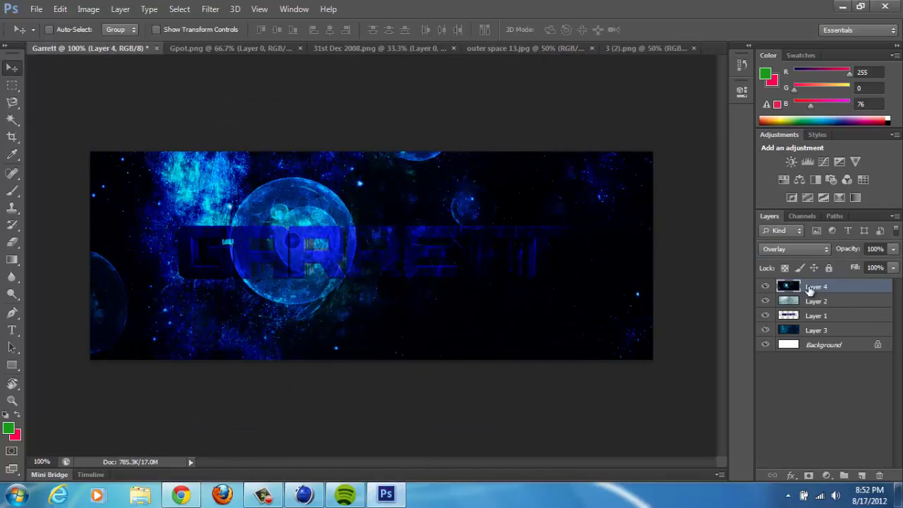
key(Delete)
Add the 3 (2).png light image to the banner again and place its layer directly below the name text
click(526, 48)
click(120, 47)
click(642, 48)
mouse_move(418, 229)
mouse_down()
mouse_move(128, 58)
mouse_move(423, 237)
mouse_up()
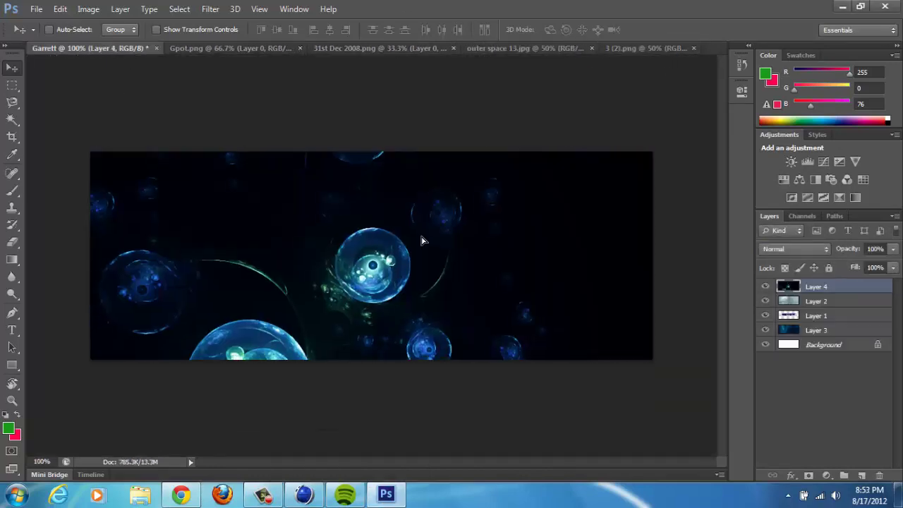
drag(818, 286, 816, 316)
Centre a large bubble of the light image behind the name text and erase the rest of the image around it
drag(256, 174, 378, 163)
drag(361, 225, 361, 265)
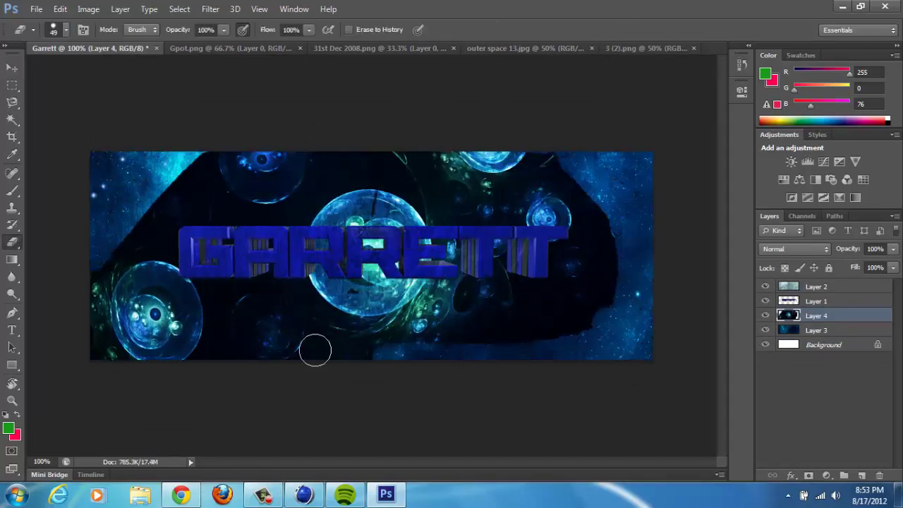
drag(315, 350, 128, 328)
drag(203, 301, 233, 302)
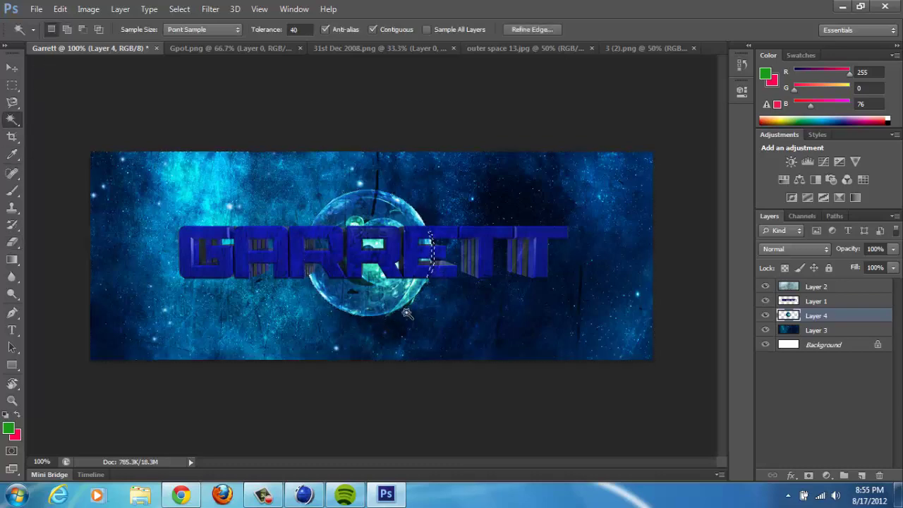
Clean up the lower edge of the bubble by erasing leftover fragments with a size 9 eraser
click(12, 400)
click(419, 312)
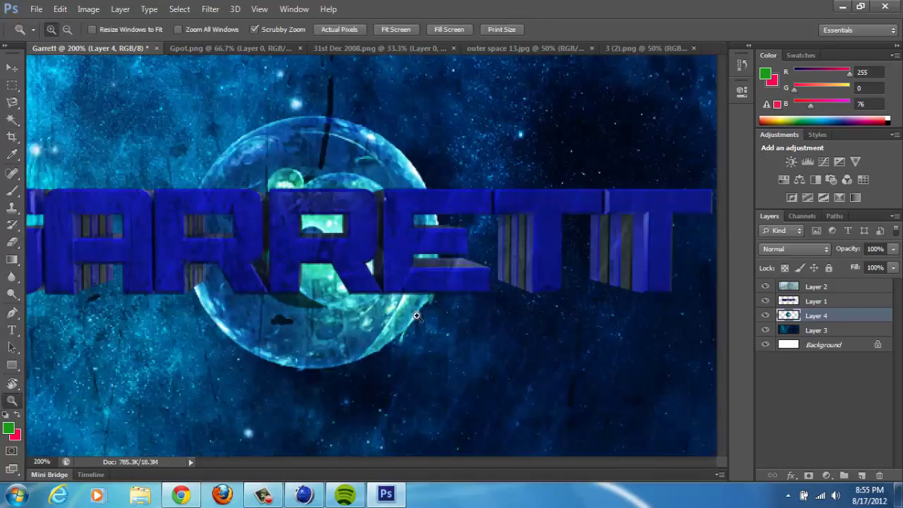
scroll(415, 314, down, 1)
click(12, 243)
click(67, 30)
click(411, 314)
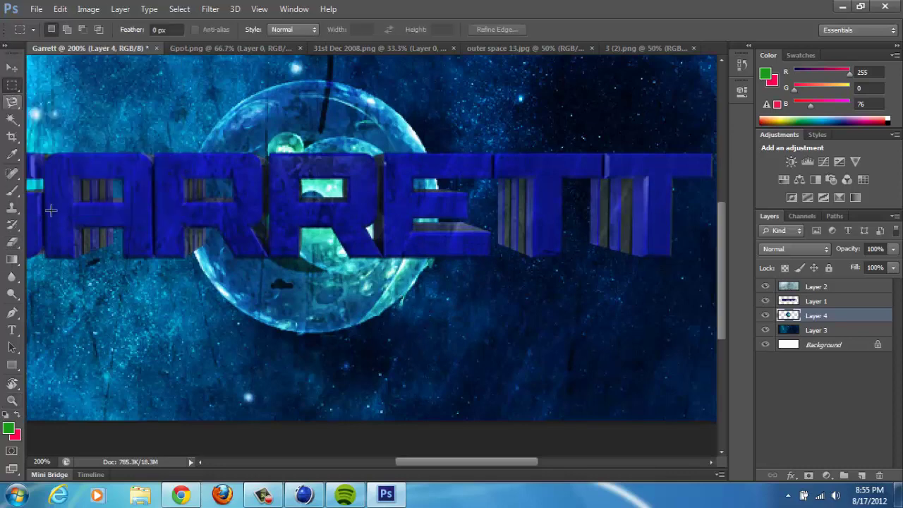
click(374, 317)
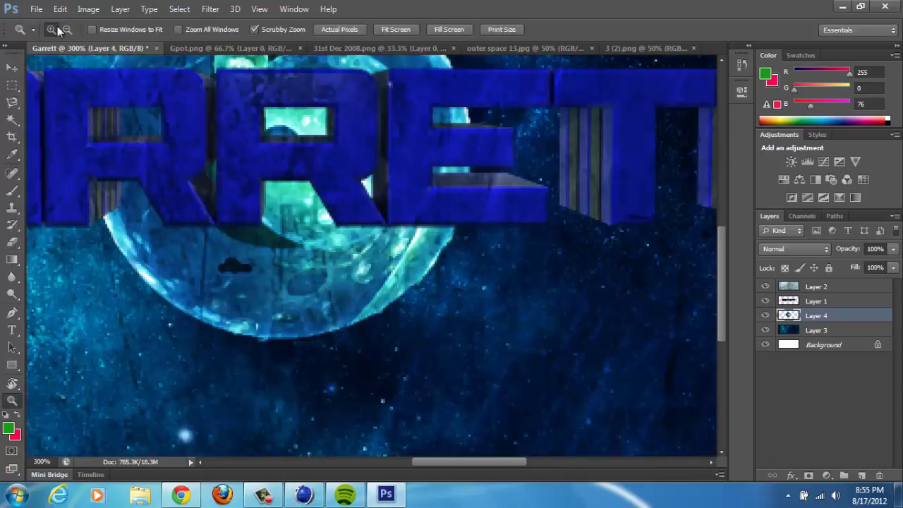
click(12, 243)
click(66, 30)
drag(32, 74, 26, 74)
click(425, 287)
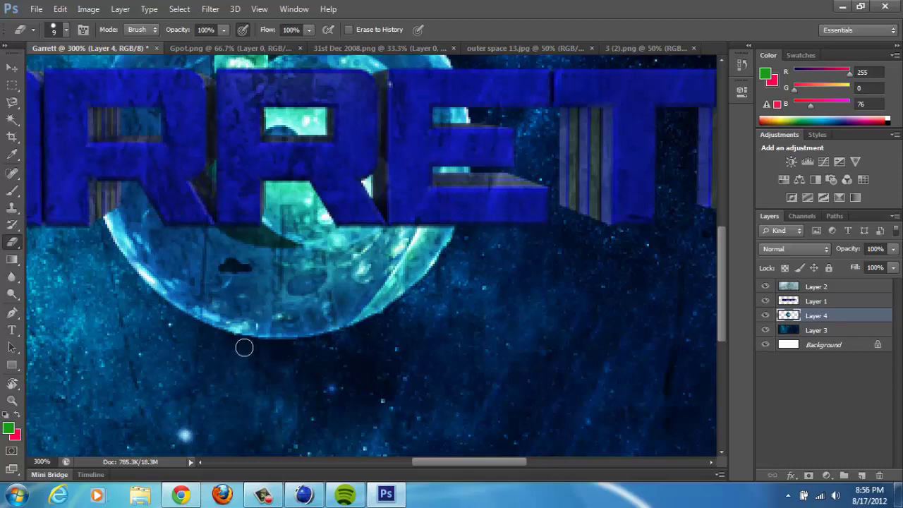
Return to the full banner view and shift the bubble slightly to the right behind the name text
click(13, 399)
right_click(311, 175)
click(357, 247)
right_click(326, 201)
click(375, 273)
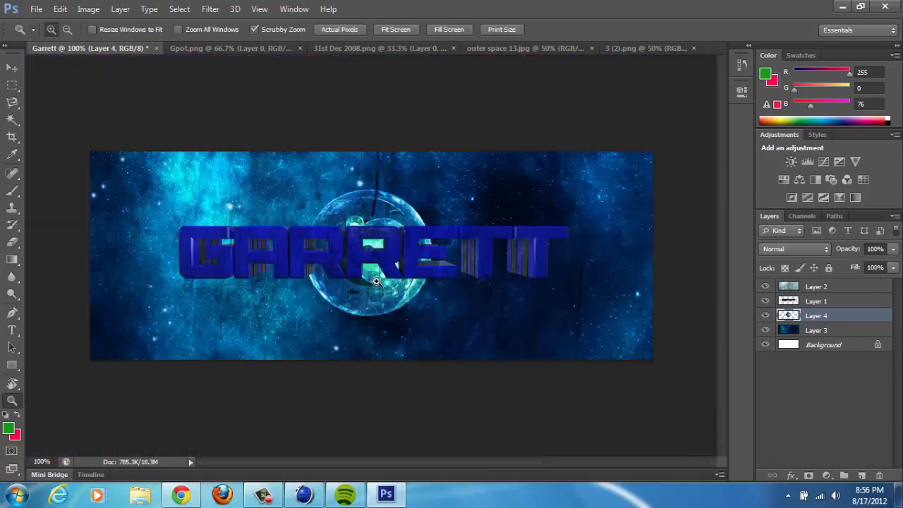
click(12, 67)
mouse_move(368, 261)
mouse_down()
mouse_move(375, 256)
mouse_move(373, 263)
mouse_up()
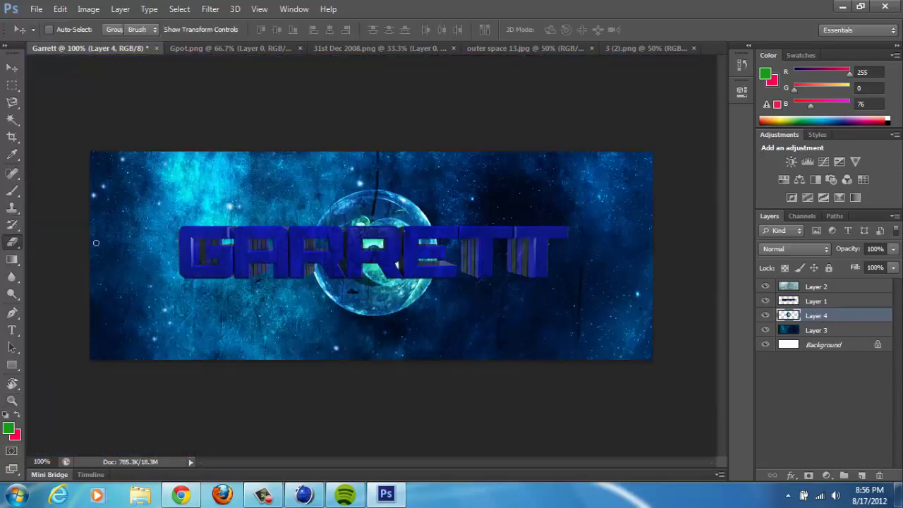
Browse the Screenshots and Renders folders for another image and open a render
click(36, 8)
click(44, 36)
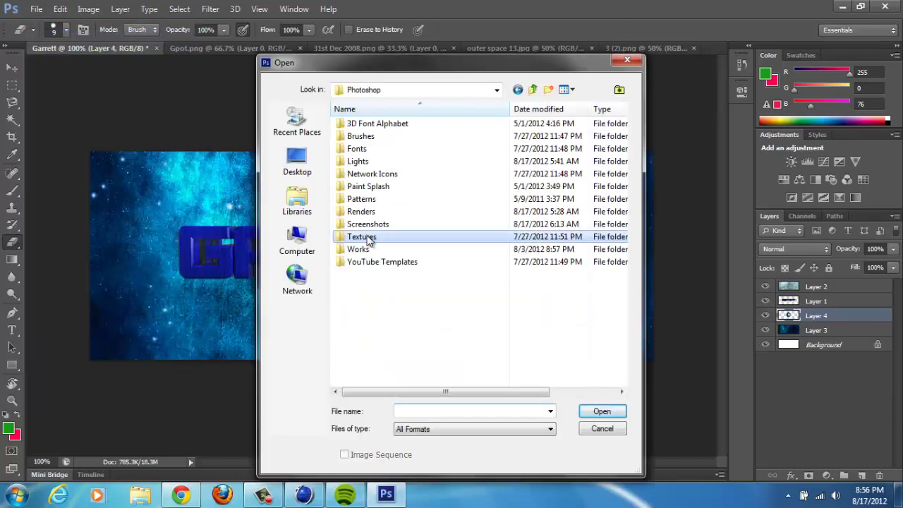
double_click(359, 221)
drag(623, 195, 634, 302)
click(533, 90)
mouse_move(345, 494)
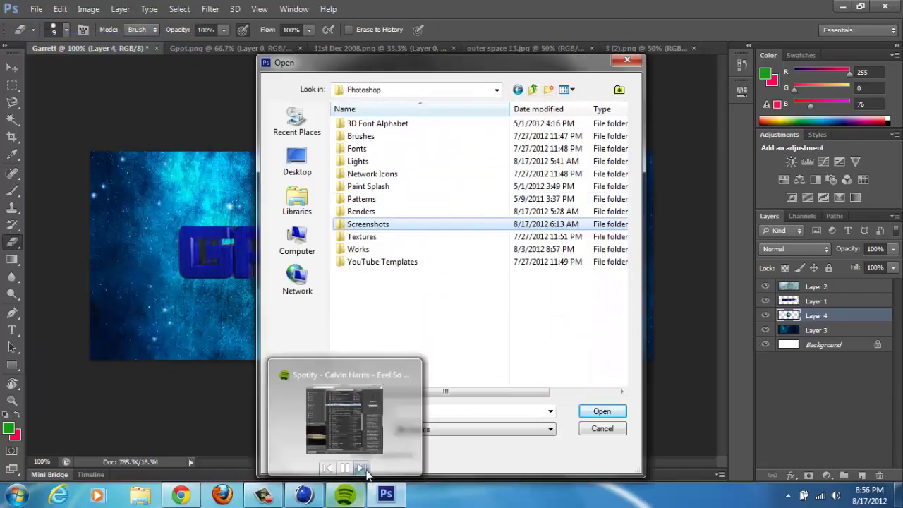
click(362, 470)
double_click(360, 210)
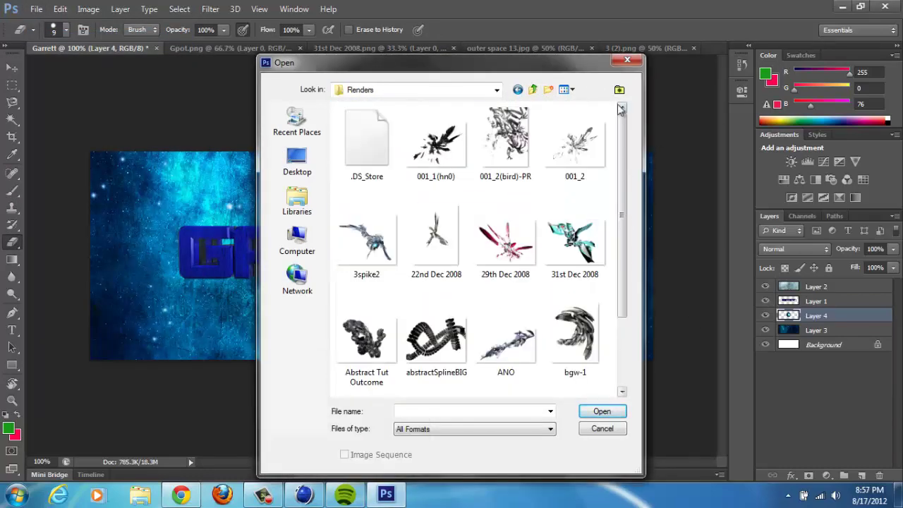
double_click(605, 217)
Try placing the opened render in the banner, and delete it
click(12, 68)
drag(352, 226, 359, 342)
drag(374, 275, 404, 347)
key(Delete)
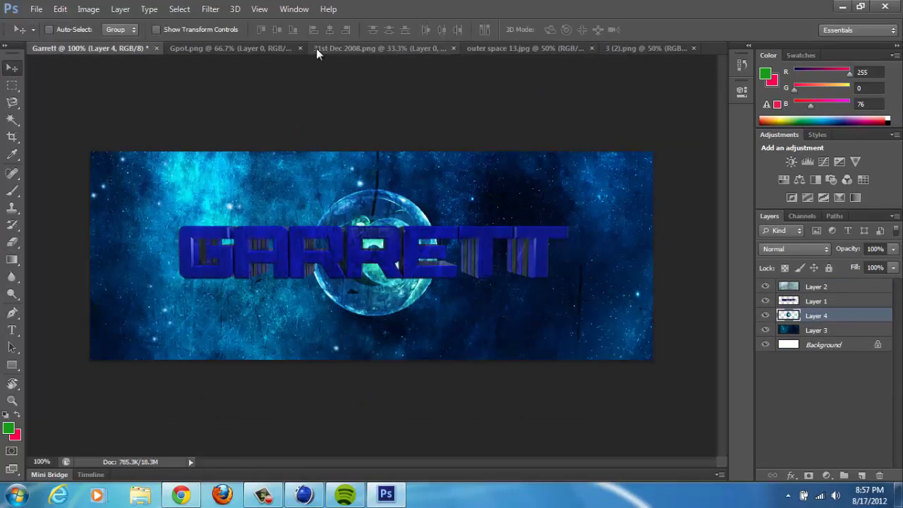
Resize the 31st Dec 2008 render to 550 and add it to the banner on a layer below the bubble
click(316, 51)
click(88, 9)
click(113, 105)
text(550)
key(Return)
drag(390, 218, 237, 219)
drag(237, 218, 407, 236)
Rotate the render with Free Transform and centre it behind the bubble so it spreads out on both sides
click(60, 9)
click(88, 251)
drag(237, 125, 146, 238)
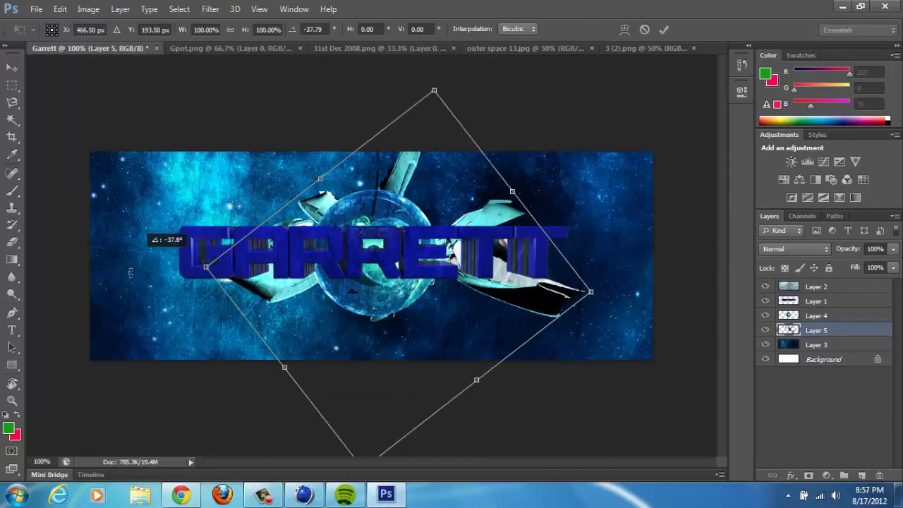
drag(601, 302, 201, 271)
click(663, 30)
drag(424, 326, 397, 255)
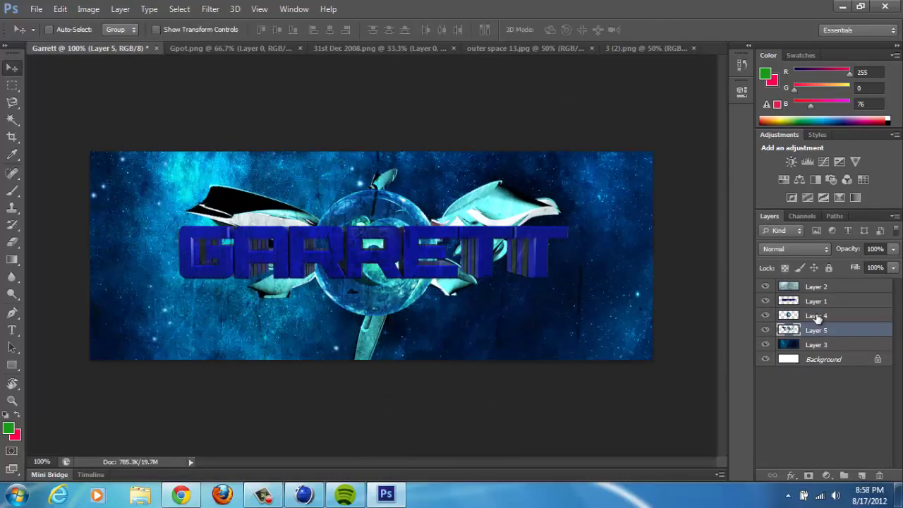
Nudge the bubble layer slightly to the left
click(815, 317)
mouse_move(386, 212)
mouse_down()
mouse_move(386, 194)
mouse_move(383, 211)
mouse_up()
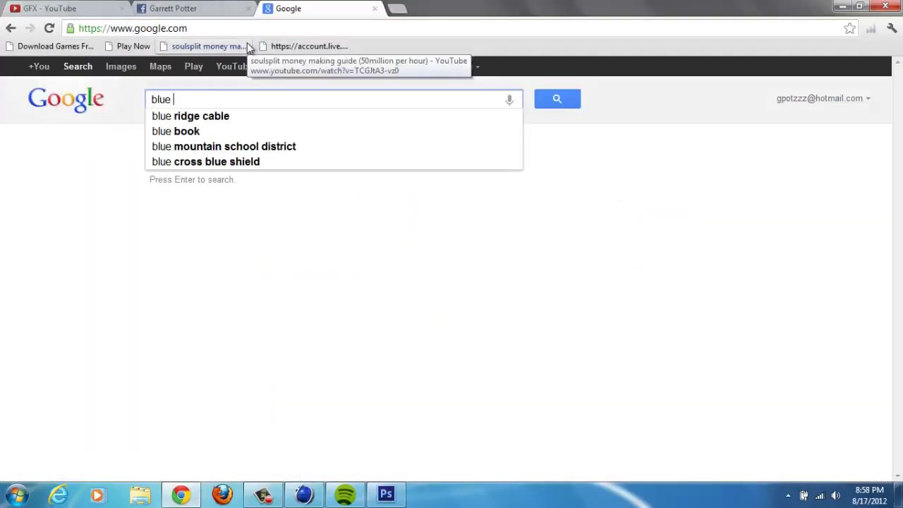
Search Google Images for "blue abstract" in the browser and look through the results
text(abstract)
key(Return)
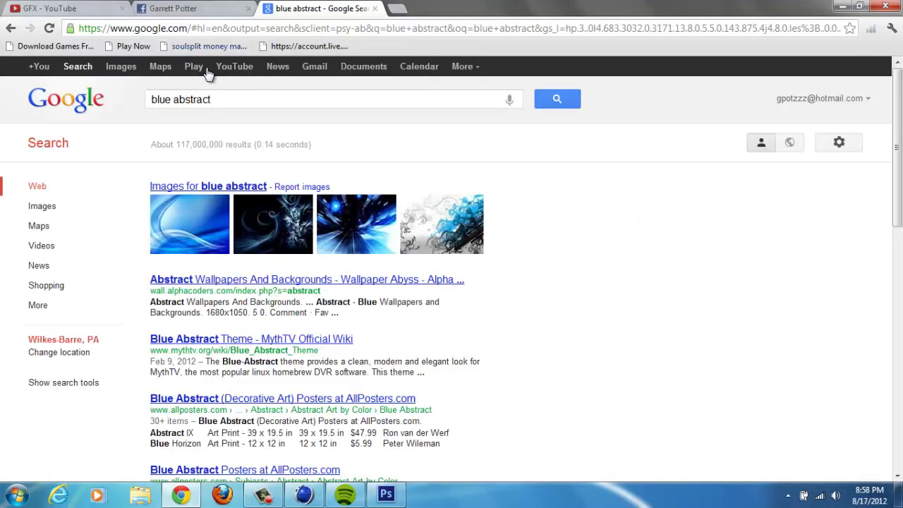
click(120, 67)
scroll(509, 288, down, 4)
scroll(509, 286, up, 3)
scroll(505, 278, down, 9)
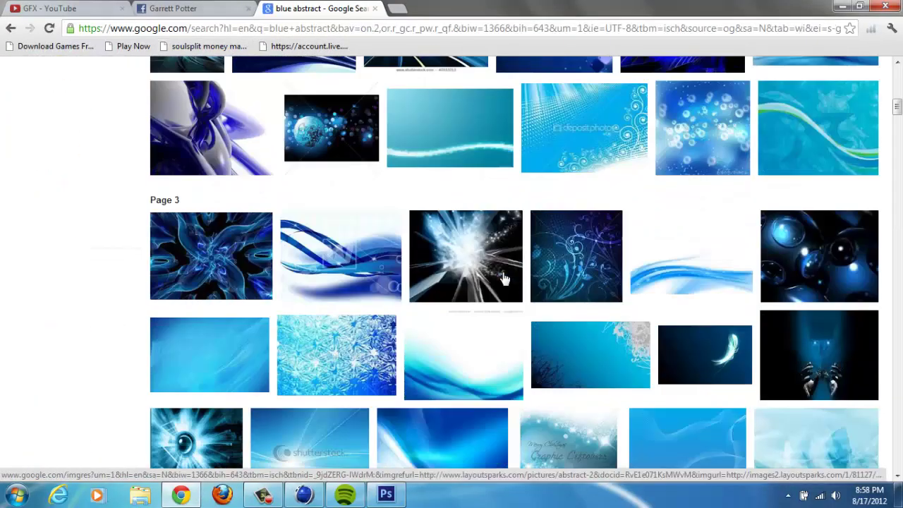
scroll(504, 279, down, 15)
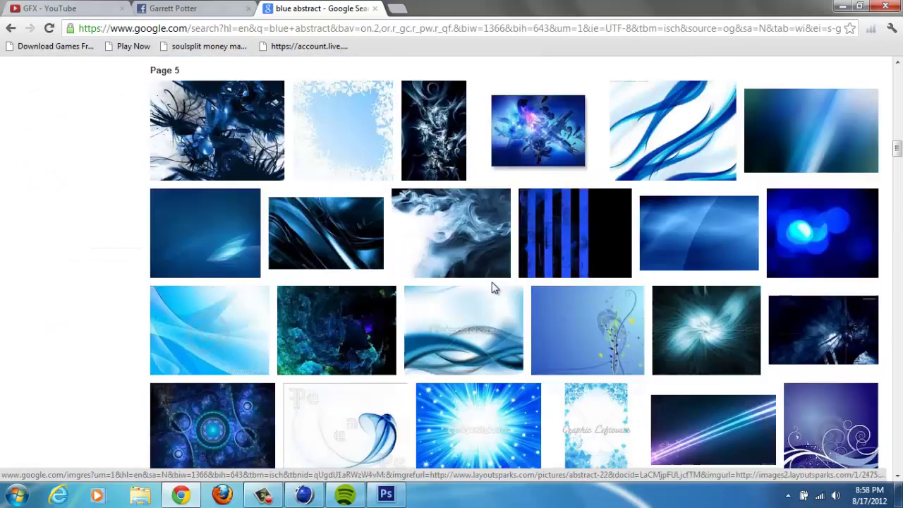
Check candidate images in the results and open the full-size 1152-pixel-wide blue abstract image
scroll(494, 288, up, 9)
click(350, 228)
click(10, 29)
click(214, 244)
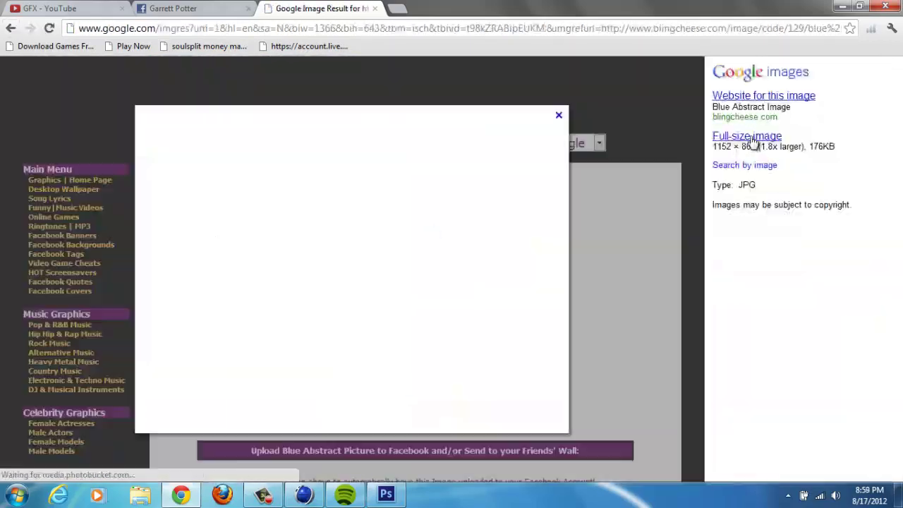
click(752, 136)
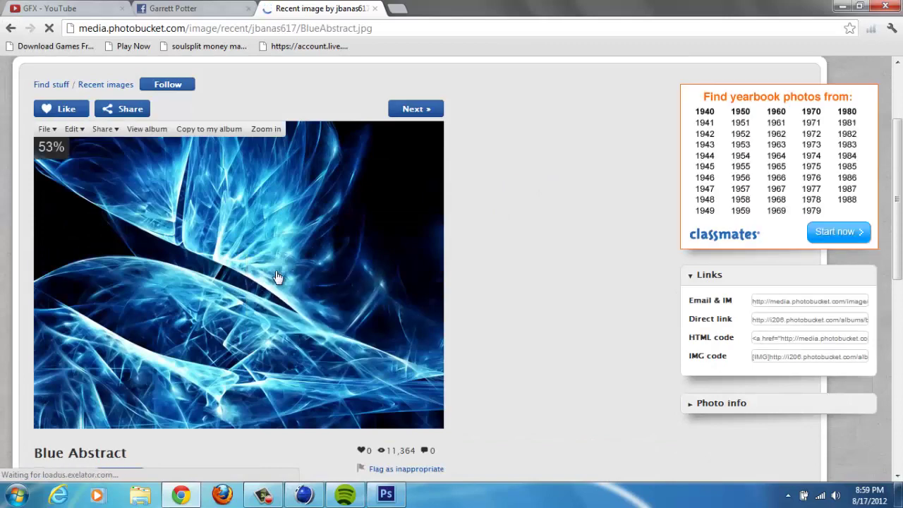
Save the picture as the JPEG BlueAbstract in the Screenshots folder of the Photoshop resources
right_click(277, 277)
click(286, 304)
click(20, 168)
click(63, 195)
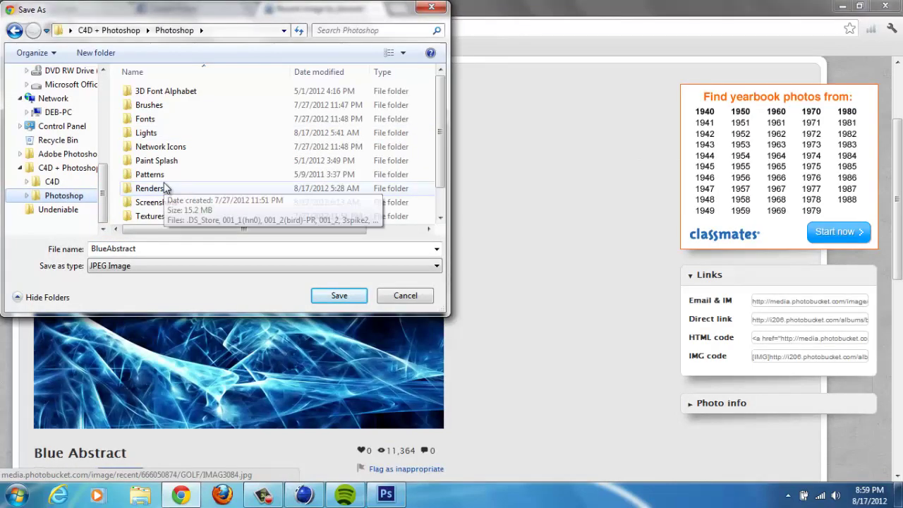
double_click(148, 201)
Play the track Memories (feat. Kid Cudi) in Spotify, lower the system volume, and return to Photoshop
scroll(282, 148, down, 3)
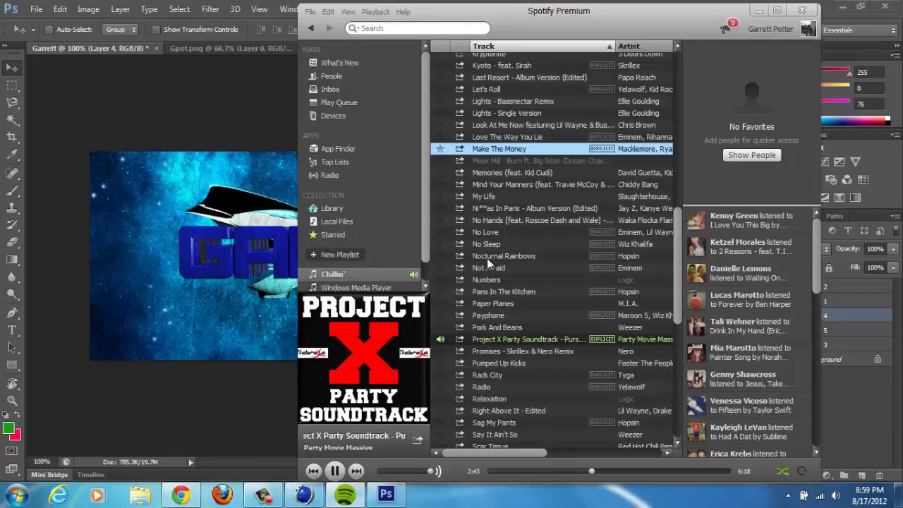
double_click(509, 173)
key(XF86AudioLowerVolume)
key(XF86AudioLowerVolume)
click(45, 272)
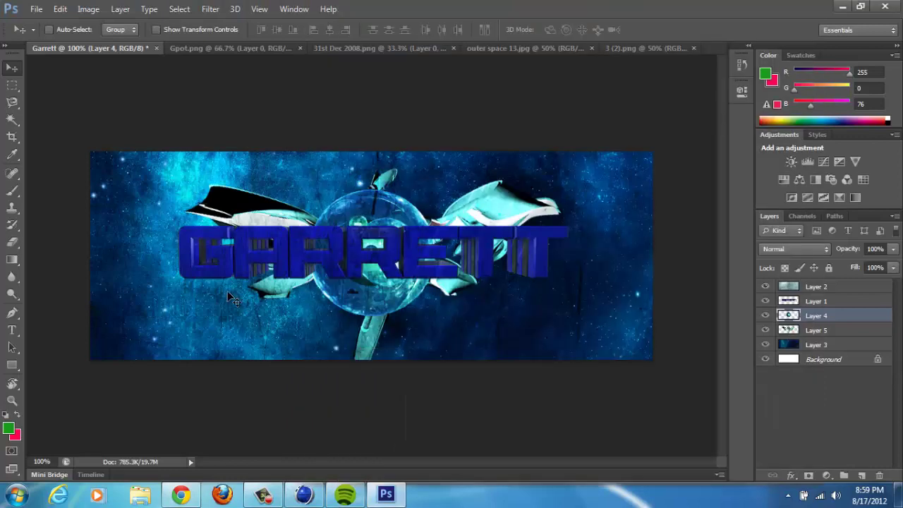
Close the outer space 13 document and bring up the Open dialog
click(629, 48)
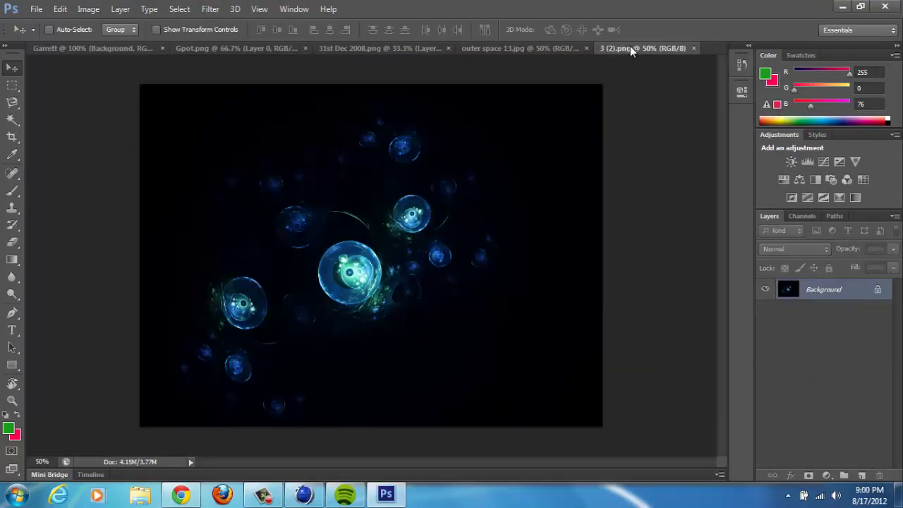
click(570, 48)
click(590, 48)
key(ctrl+o)
Switch to Spotify and skip ahead through several tracks
click(344, 494)
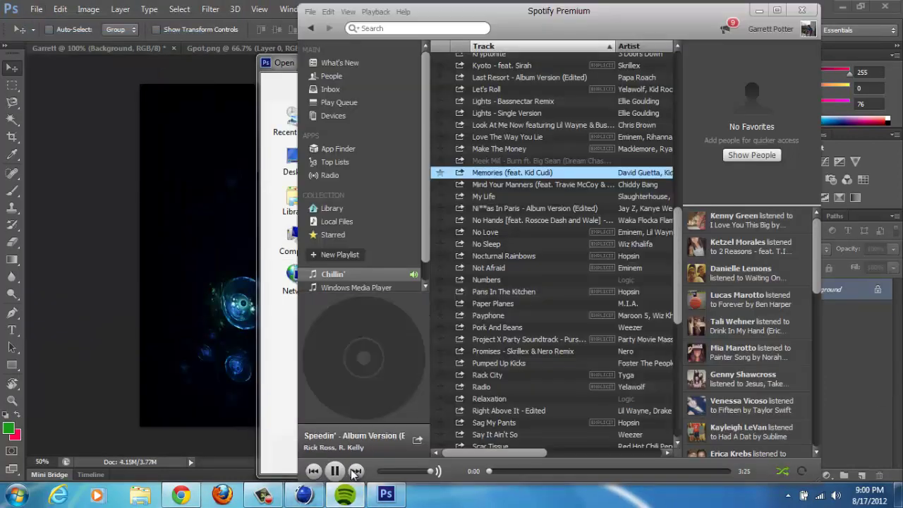
click(356, 471)
click(356, 472)
click(356, 471)
click(356, 471)
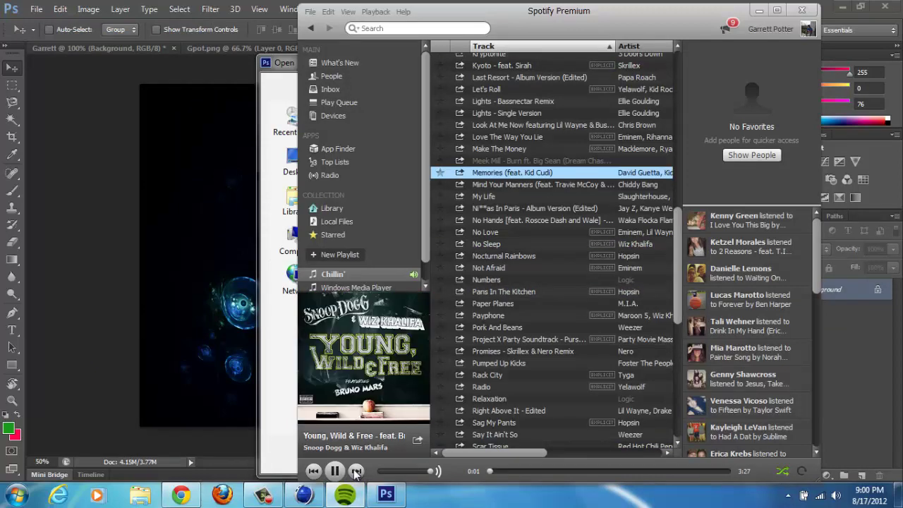
click(356, 471)
Pick another song from the Spotify playlist and return to Photoshop
drag(677, 212, 677, 127)
double_click(536, 83)
drag(680, 194, 681, 283)
click(536, 214)
click(58, 240)
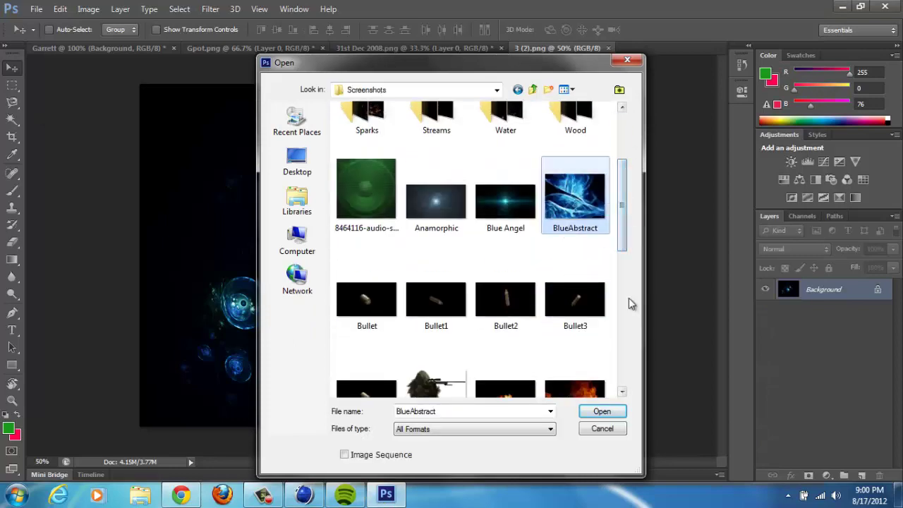
Open the BlueAbstract image and position it as the banner's background, shifted to the right behind the render
click(602, 411)
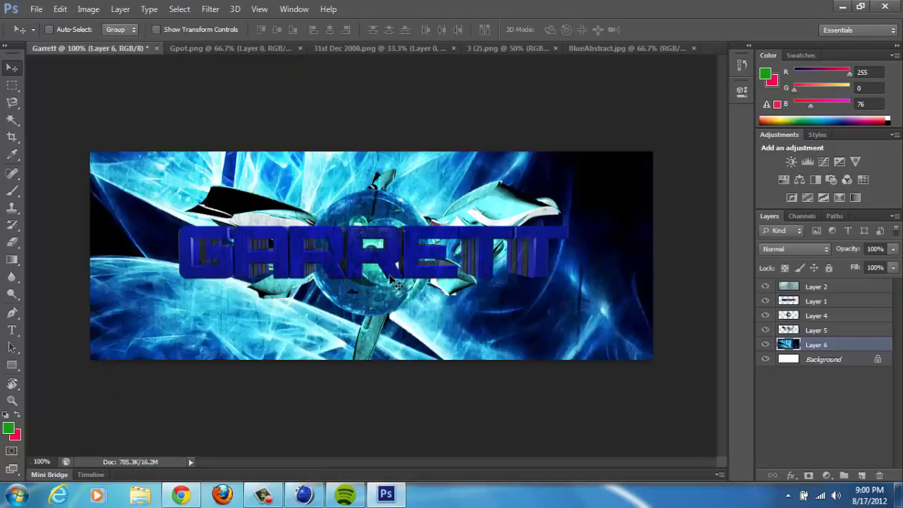
drag(391, 280, 493, 282)
Delete the 31st Dec 2008 render layer from the banner
click(817, 331)
key(Delete)
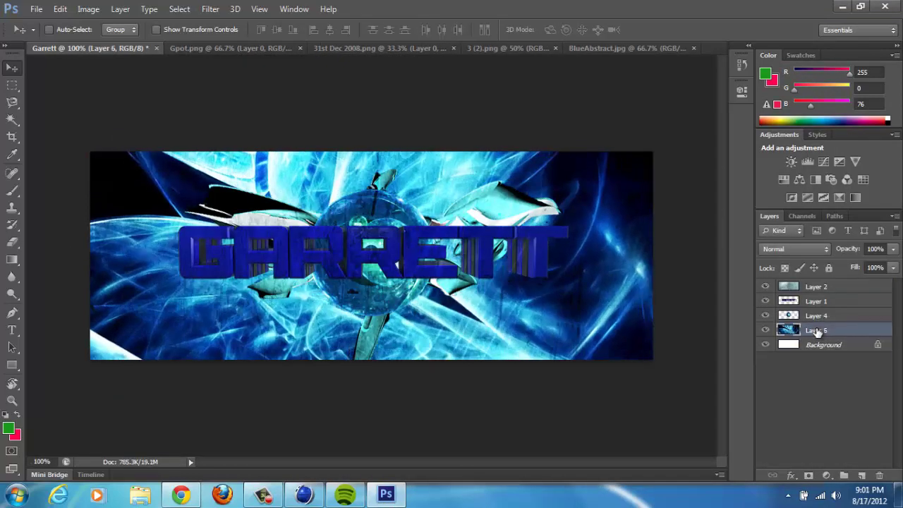
Try the blue abstract background layer shifted up and to the right, and skip to another Spotify track
drag(510, 319, 545, 244)
key(b)
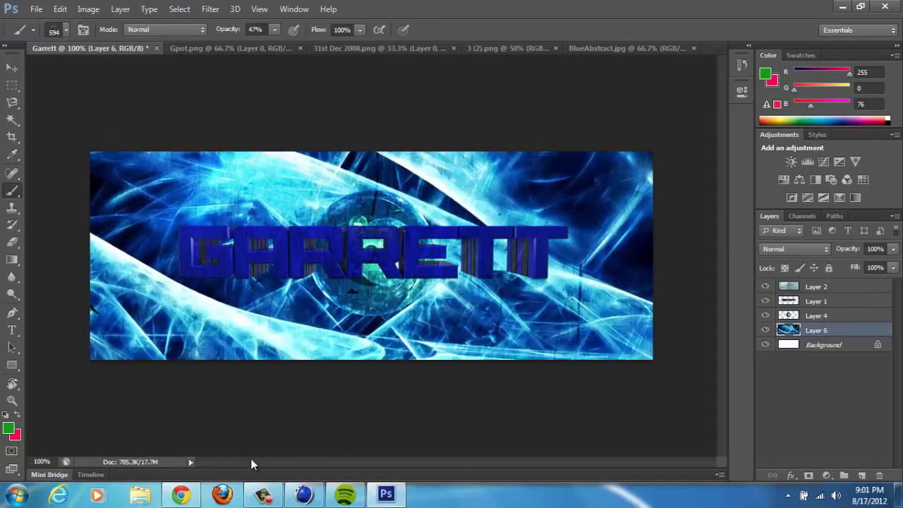
click(345, 494)
click(356, 471)
click(345, 493)
Undo the last background move and try the blue abstract layer slightly lower and further left
click(60, 9)
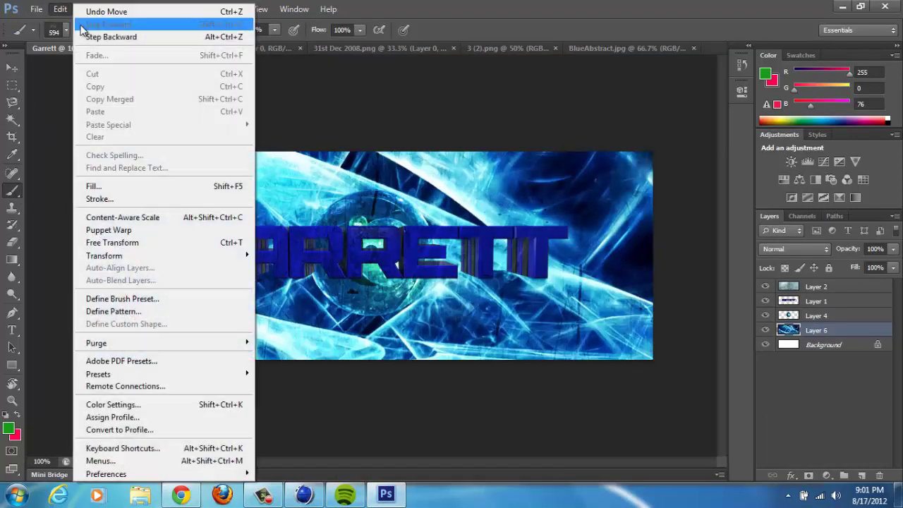
click(86, 36)
click(12, 68)
drag(430, 261, 388, 280)
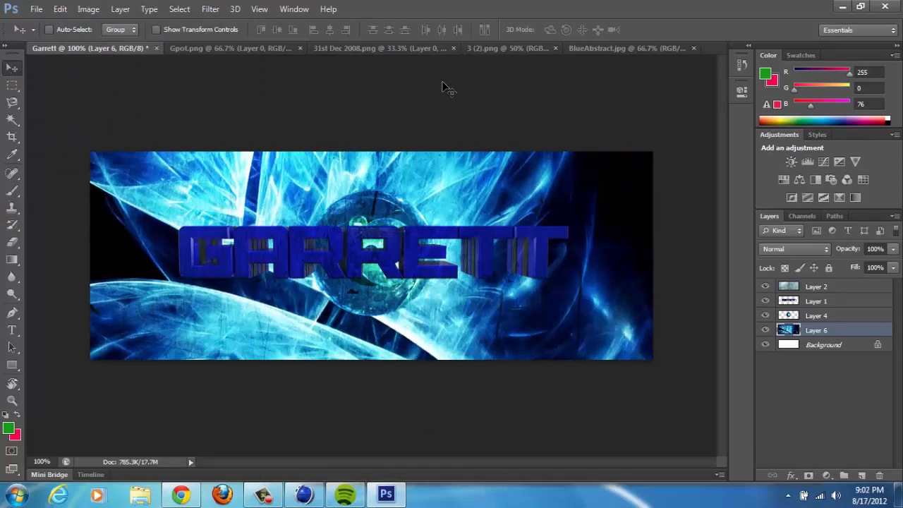
Skip to another Spotify track, return to Photoshop and shift the blue abstract layer upward behind the text
mouse_move(345, 494)
click(361, 469)
click(344, 417)
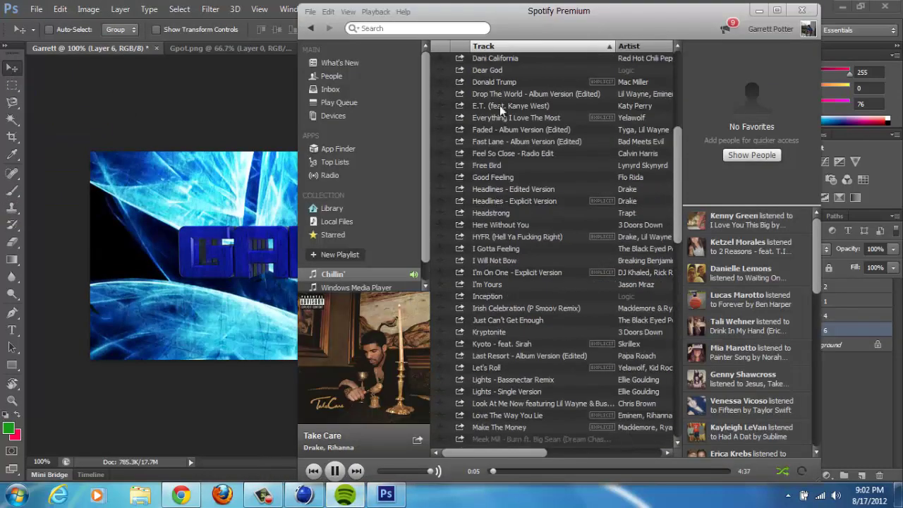
click(65, 205)
drag(352, 317, 381, 119)
drag(386, 247, 391, 154)
Load an additional brush set from the Brushes folder and select its 1050 px brush
key(b)
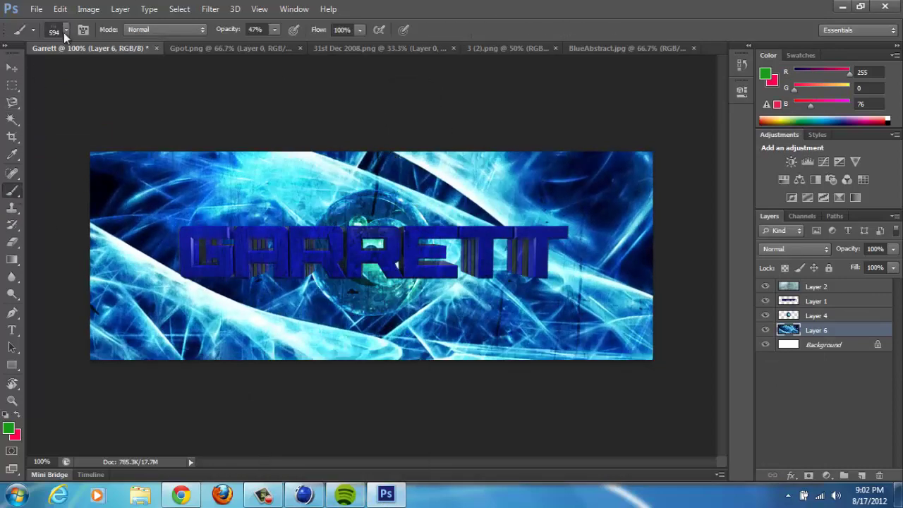
click(64, 32)
drag(148, 155, 149, 200)
click(169, 53)
click(242, 227)
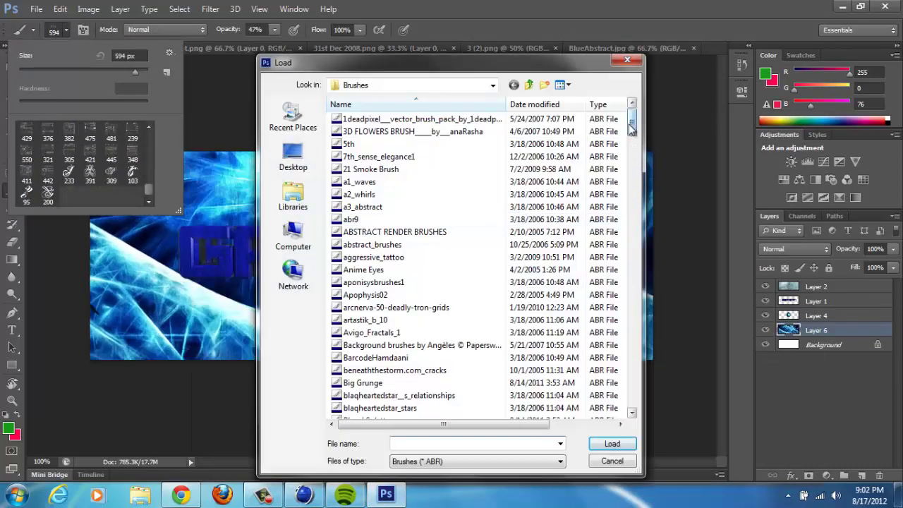
click(392, 206)
drag(632, 124, 636, 347)
click(389, 283)
click(399, 244)
click(609, 445)
drag(148, 186, 148, 204)
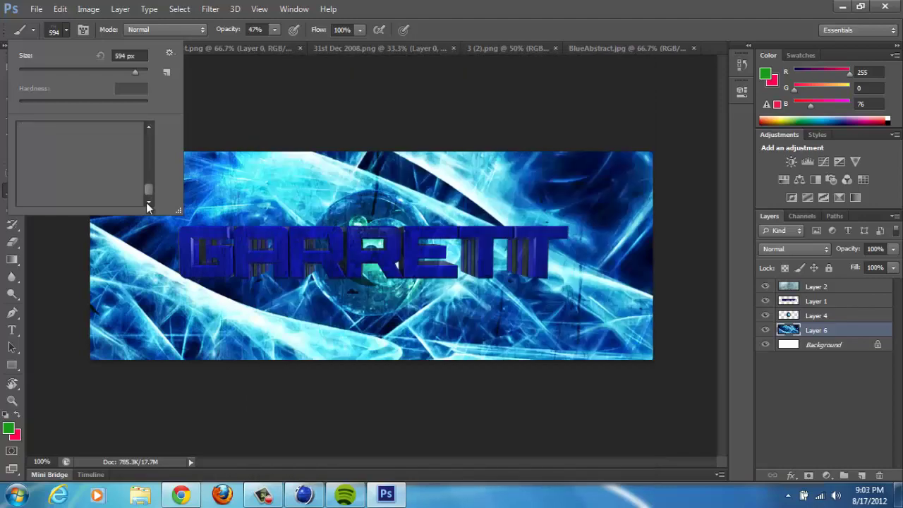
click(132, 195)
click(90, 195)
click(169, 52)
click(220, 233)
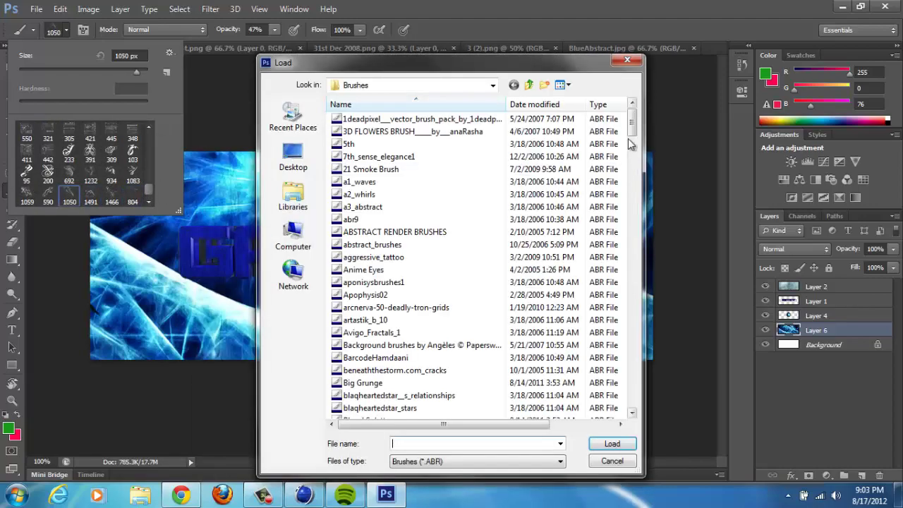
mouse_move(632, 125)
mouse_down()
mouse_move(651, 276)
mouse_move(643, 397)
mouse_move(632, 123)
mouse_up()
click(627, 61)
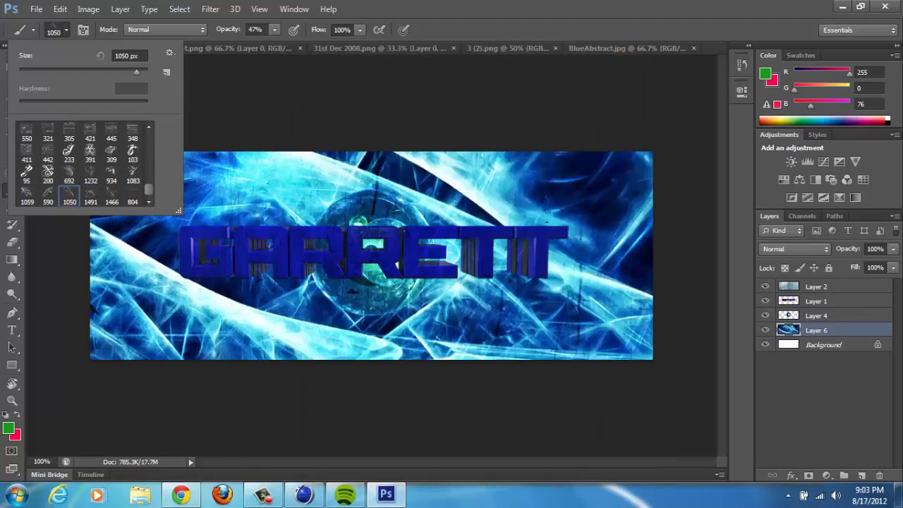
Browse the brush presets, trying the 141 px and 249 px brushes, and switch back to the Move tool
drag(148, 192, 148, 134)
click(132, 131)
click(149, 201)
click(91, 173)
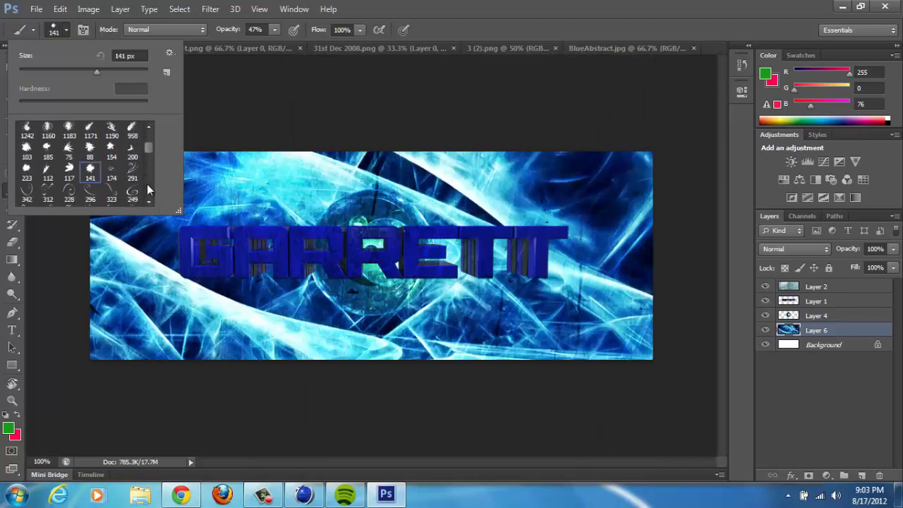
click(148, 201)
click(133, 172)
click(150, 201)
click(149, 202)
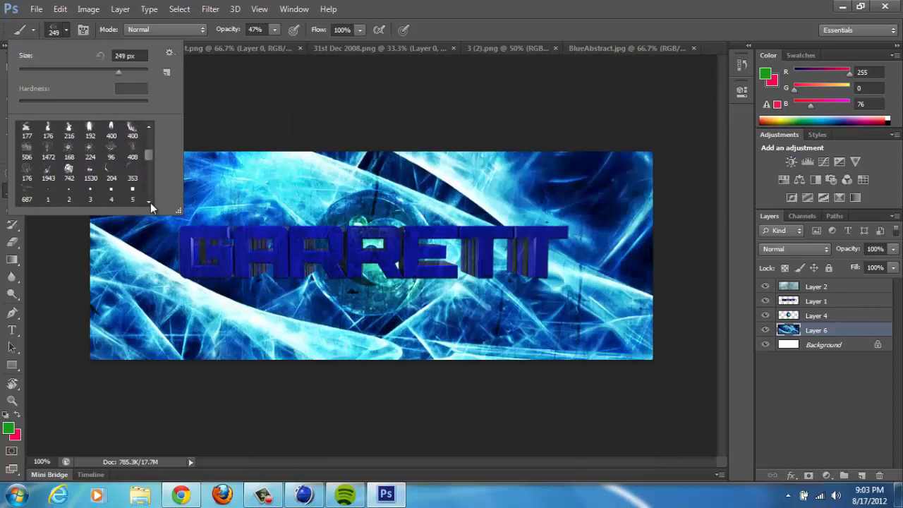
click(8, 68)
Go back to the previous Spotify track and close the 3 (2).png document
mouse_move(351, 498)
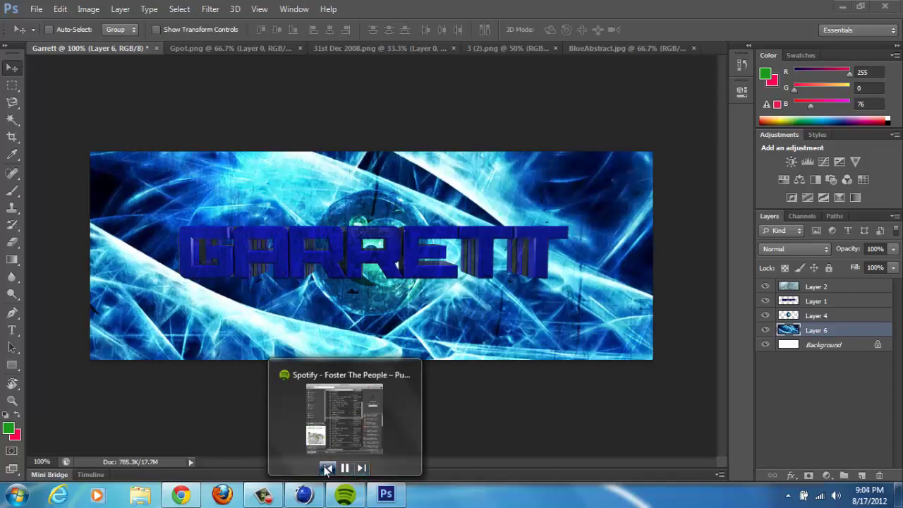
click(326, 470)
click(632, 47)
click(546, 47)
click(547, 47)
Browse the image folders for a light effect, open Flare2_00000.png and bring its flare into the banner as a new layer above the background
click(36, 9)
click(60, 39)
click(532, 90)
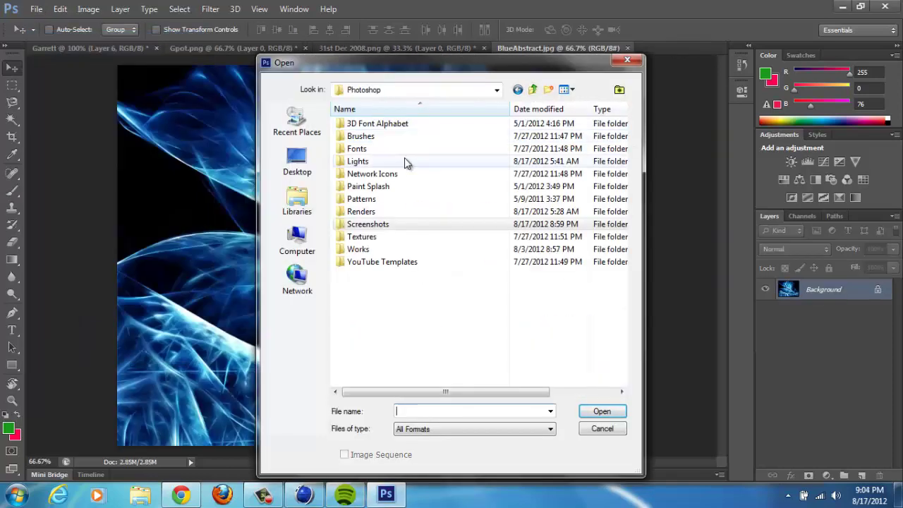
double_click(406, 162)
scroll(480, 247, down, 10)
scroll(479, 247, up, 6)
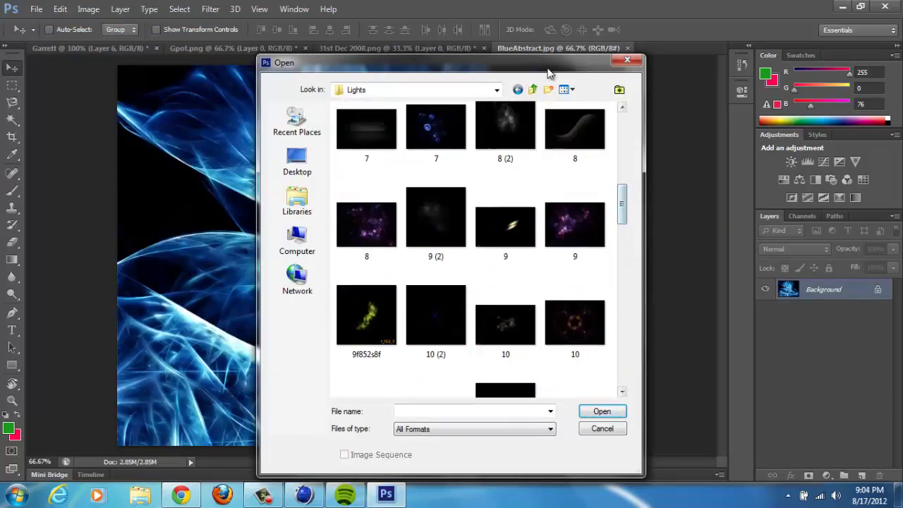
click(532, 90)
double_click(438, 222)
drag(622, 160, 631, 291)
click(374, 297)
click(601, 411)
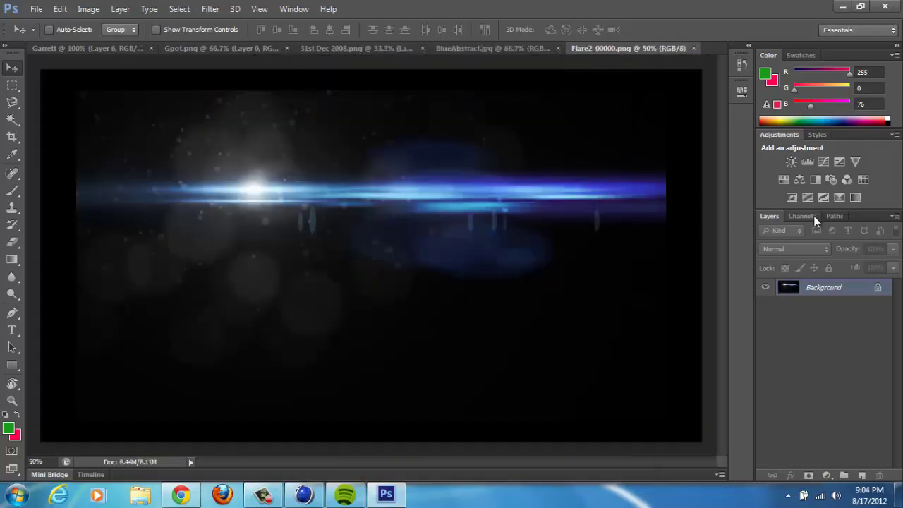
click(813, 215)
key(ctrl+Tab)
Skip ahead through several Spotify tracks and return to the banner in Photoshop
mouse_move(352, 500)
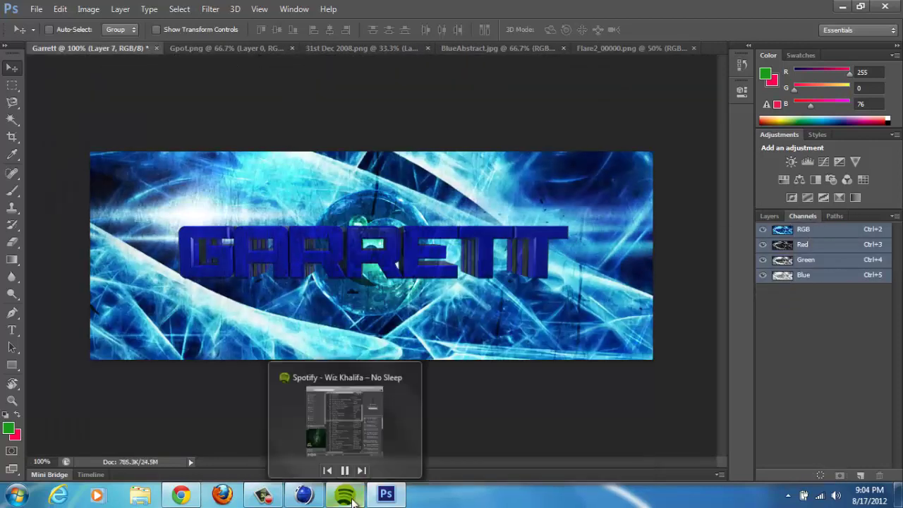
click(362, 470)
key(XF86AudioRaiseVolume)
key(XF86AudioRaiseVolume)
click(362, 470)
click(345, 498)
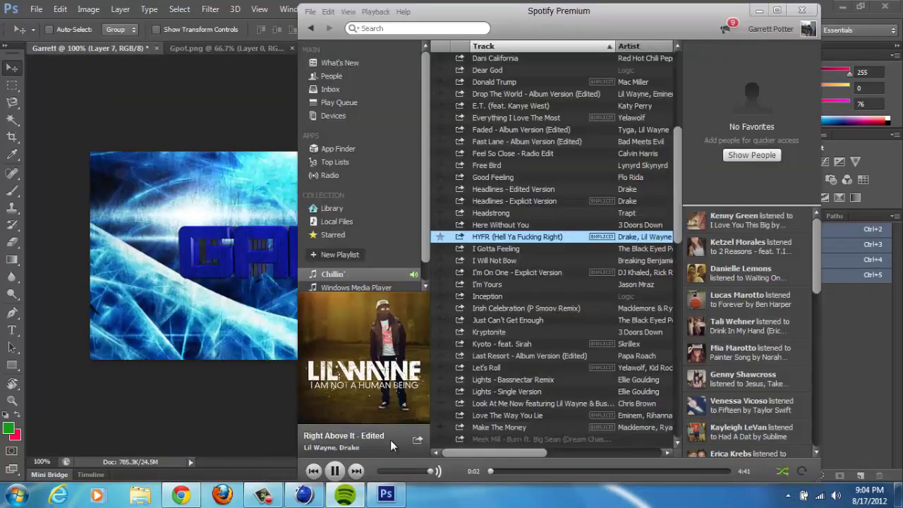
click(357, 471)
click(358, 471)
click(357, 471)
click(357, 471)
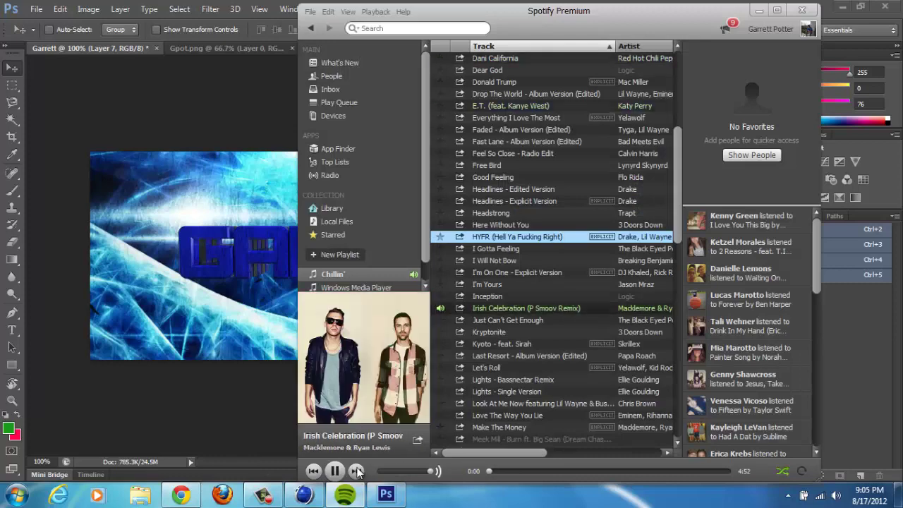
click(357, 471)
click(347, 495)
mouse_move(342, 496)
click(361, 469)
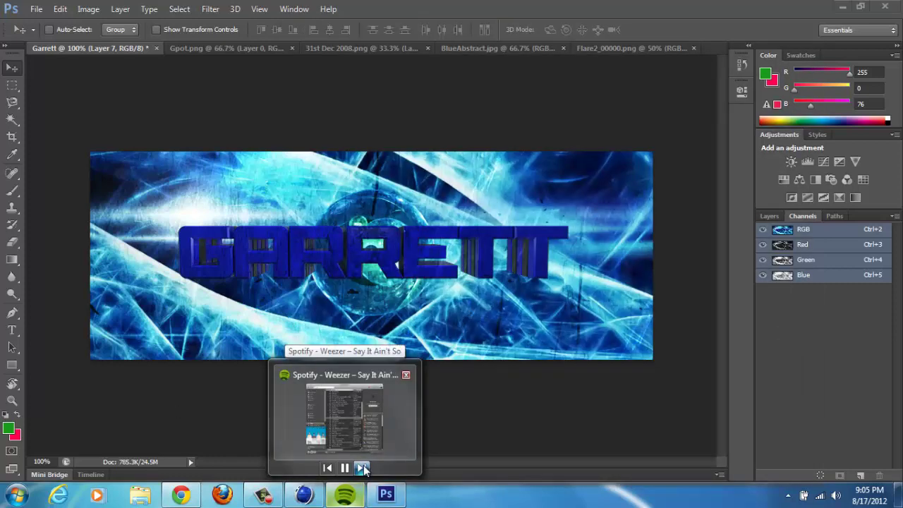
Set the foreground colour to black with RGB values 0, 0, 0
click(10, 430)
text(0)
drag(700, 262, 670, 261)
text(0)
drag(698, 278, 668, 278)
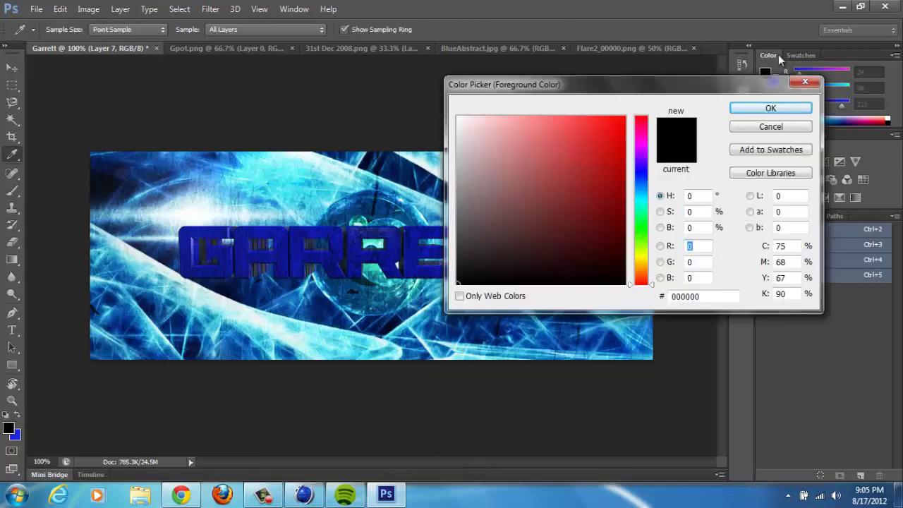
click(770, 108)
Activate the Brush tool and look through its presets, picking a 100 px brush
click(12, 190)
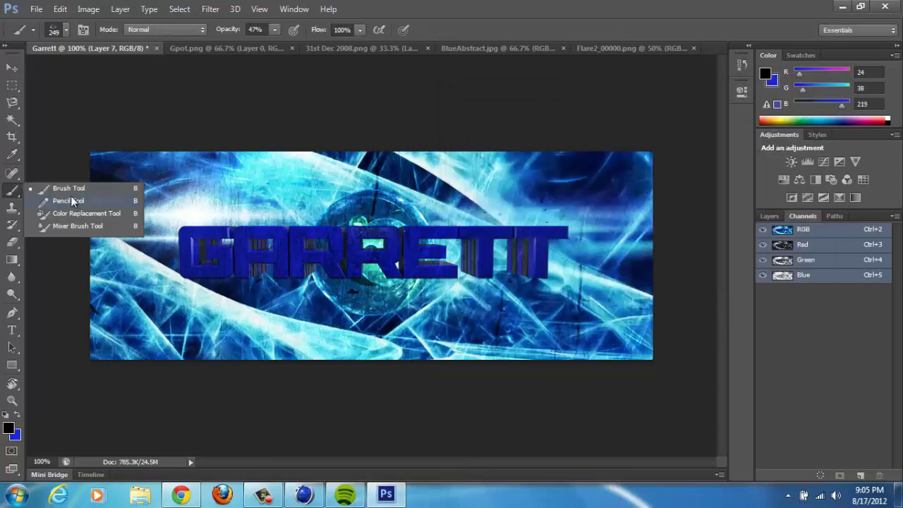
click(70, 189)
click(67, 30)
drag(150, 155, 150, 161)
scroll(151, 161, down, 5)
click(169, 52)
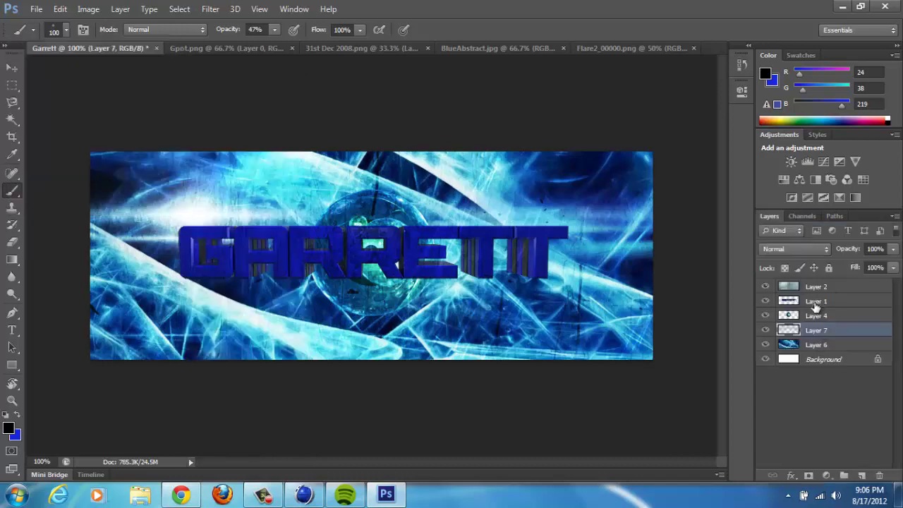
Add an Outer Glow to the text layer, Layer 1, with the Lighter Color blend mode and a black glow colour
double_click(817, 305)
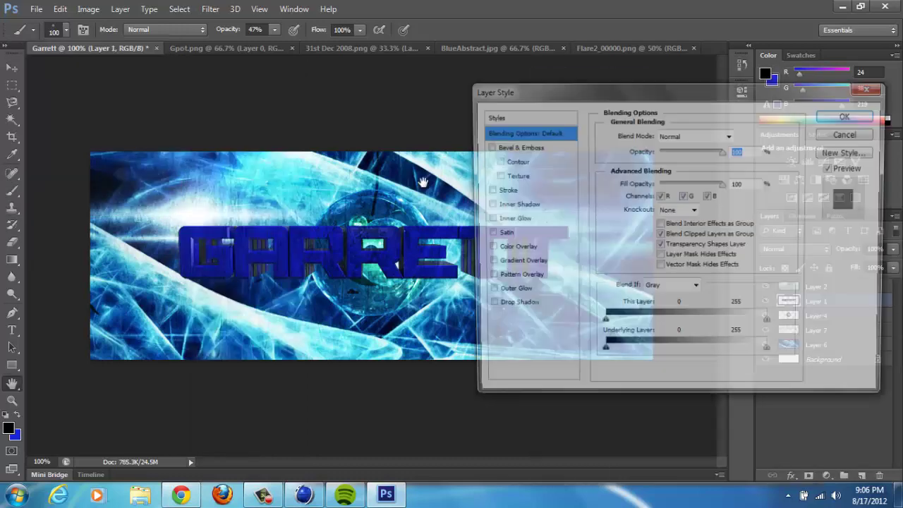
click(508, 291)
click(705, 136)
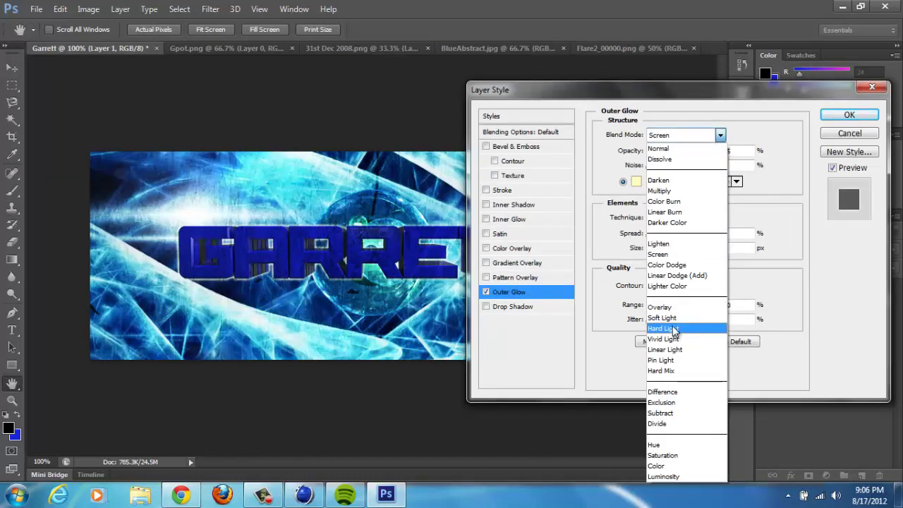
click(668, 286)
click(635, 182)
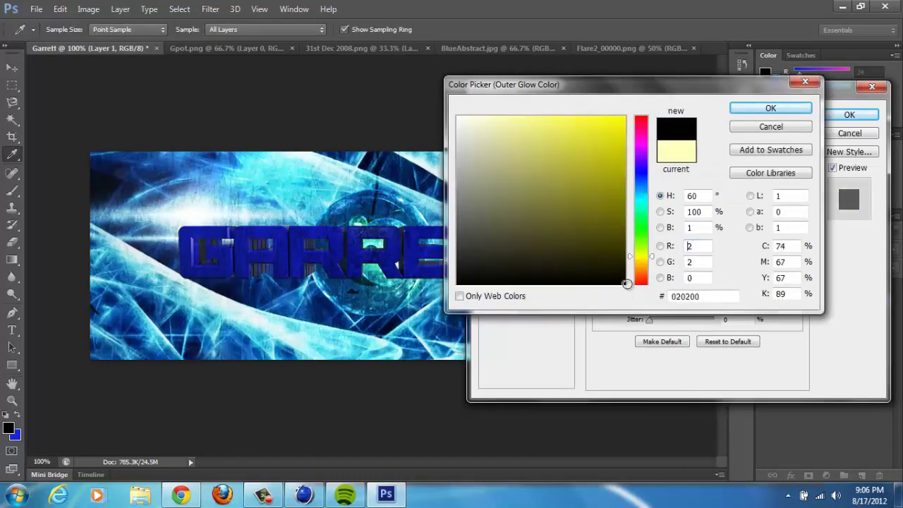
click(458, 117)
click(622, 284)
key(Return)
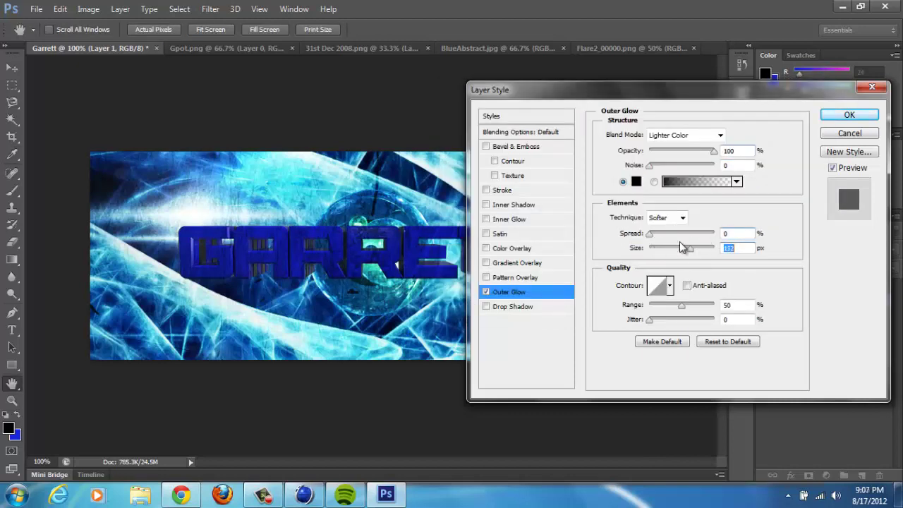
Change the Outer Glow to the Darker Color blend mode with 0% spread and about 9 px size, and apply it
click(720, 134)
click(672, 221)
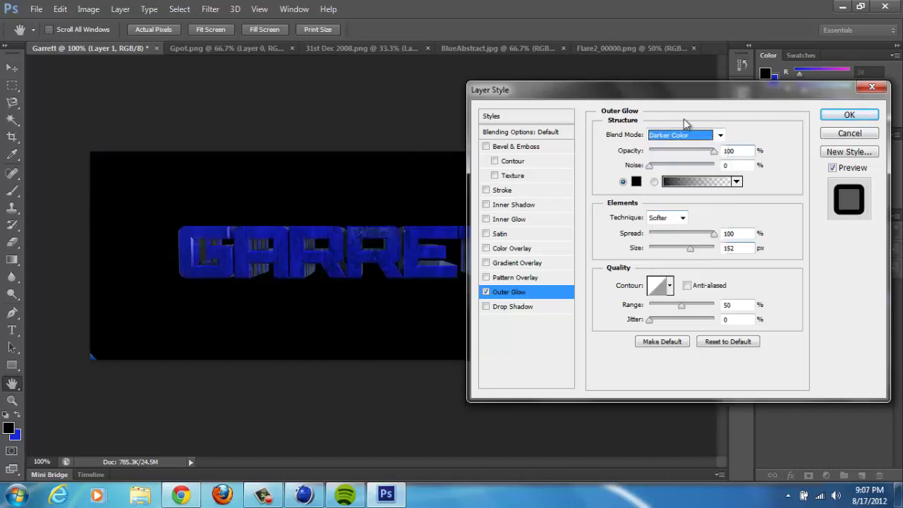
click(695, 134)
click(671, 220)
drag(694, 234, 655, 252)
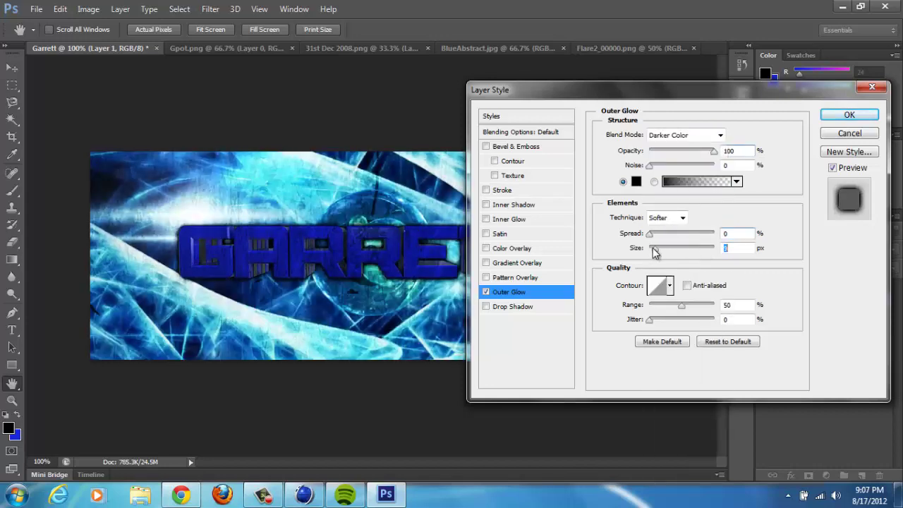
click(849, 115)
Load one more brush set from the Brushes folder into the Brush tool's presets
key(b)
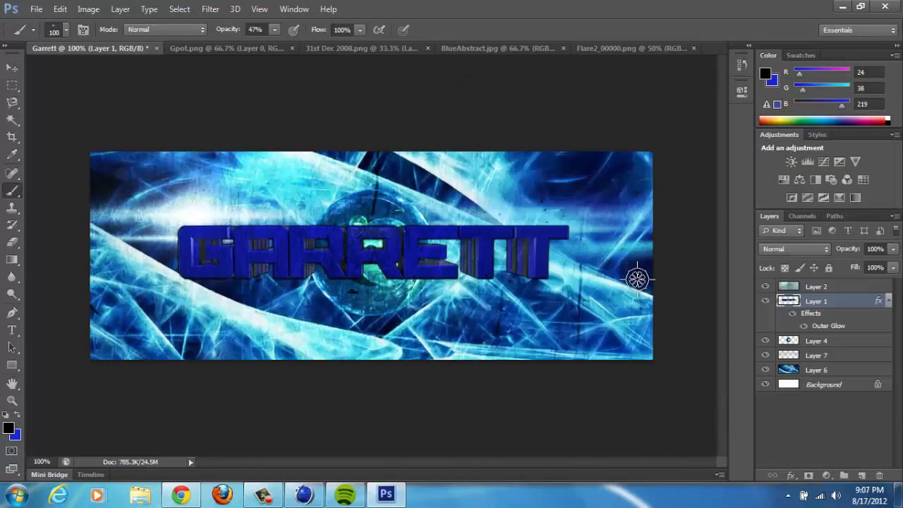
click(66, 30)
click(169, 53)
click(211, 227)
scroll(380, 231, down, 14)
double_click(378, 232)
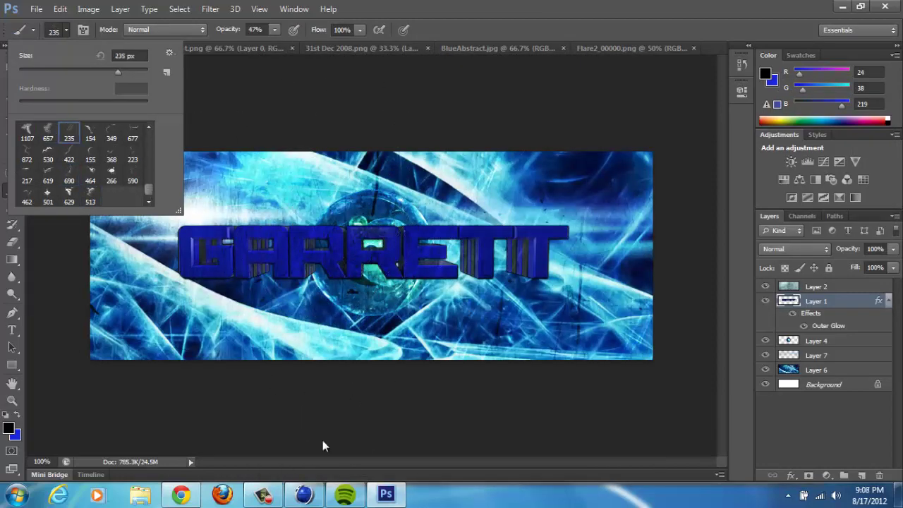
Try the 687 px brush preset and look through the Brushes folder for another set to load
drag(147, 143, 148, 155)
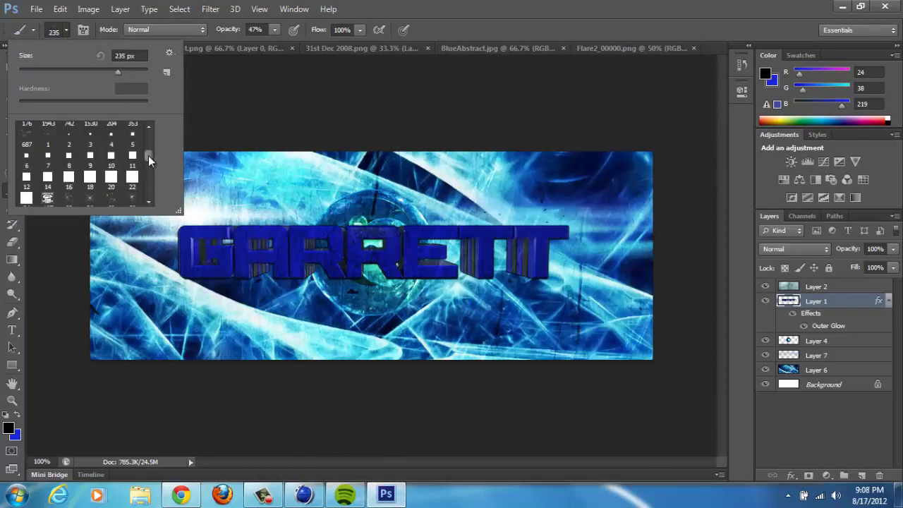
click(27, 139)
click(169, 53)
click(211, 227)
mouse_move(633, 127)
mouse_down()
mouse_move(637, 397)
mouse_move(636, 361)
mouse_up()
click(627, 61)
Select the soft round 60 px preset for the Brush tool
click(18, 227)
click(66, 33)
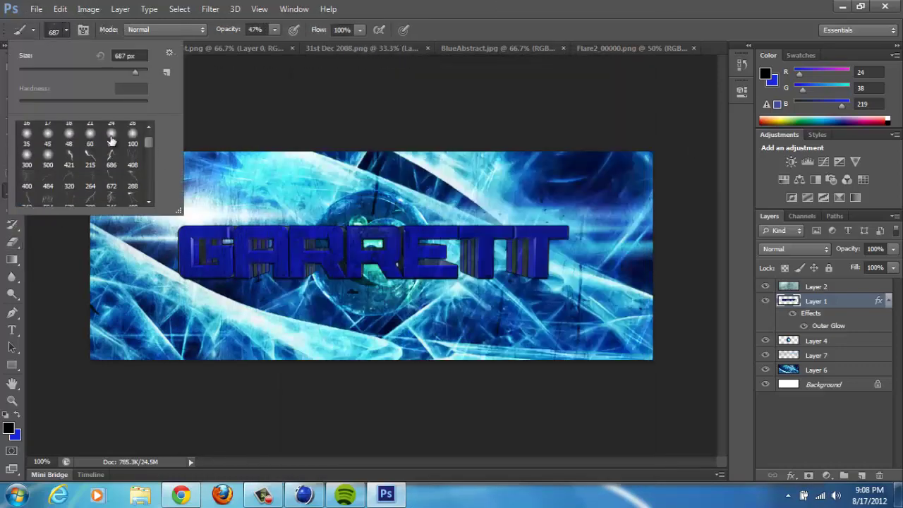
click(463, 10)
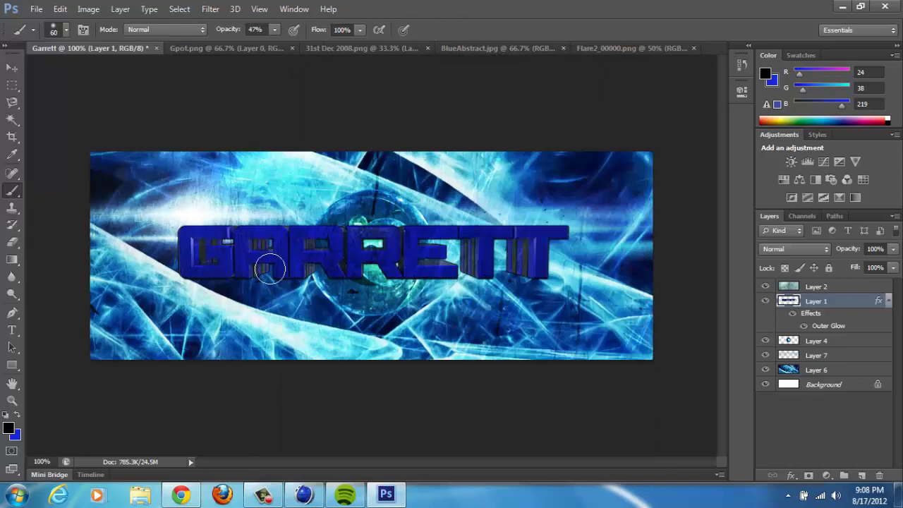
Undo the last two edits by stepping backward twice
click(60, 10)
click(74, 35)
click(60, 10)
click(75, 35)
Create a new layer above the text layer and darken the 3D lettering with black 60 px brush strokes at 47% opacity
click(861, 476)
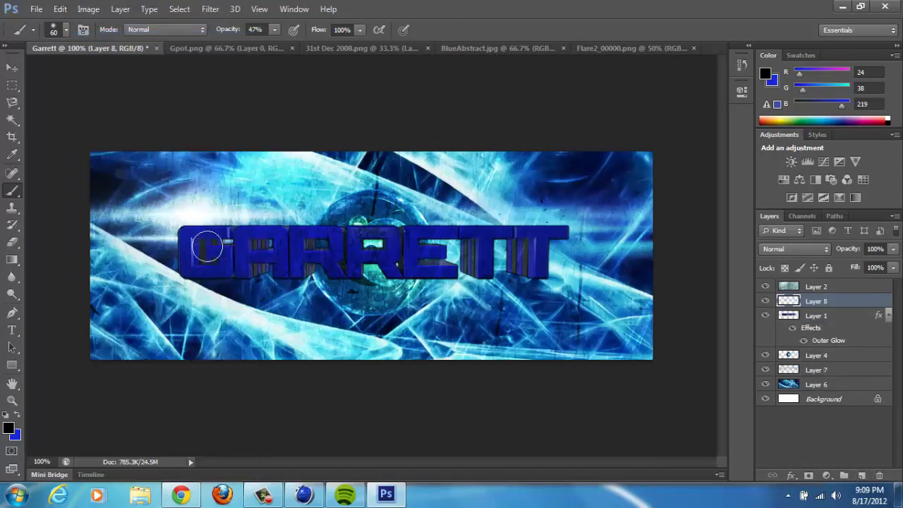
mouse_move(193, 236)
mouse_down()
mouse_move(512, 237)
mouse_move(212, 264)
mouse_move(508, 271)
mouse_move(381, 279)
mouse_up()
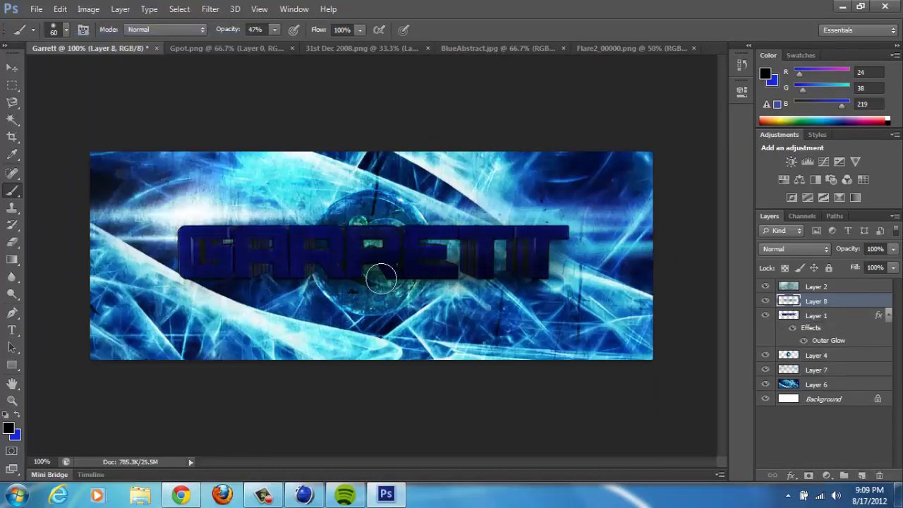
Move the painted shading layer below the 3D text layer and add a new empty layer above it
drag(811, 327, 815, 333)
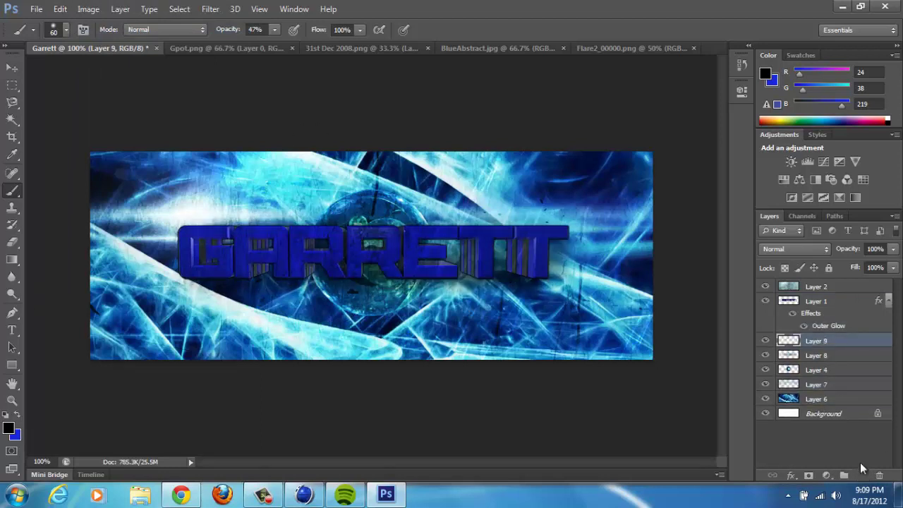
click(66, 30)
click(168, 53)
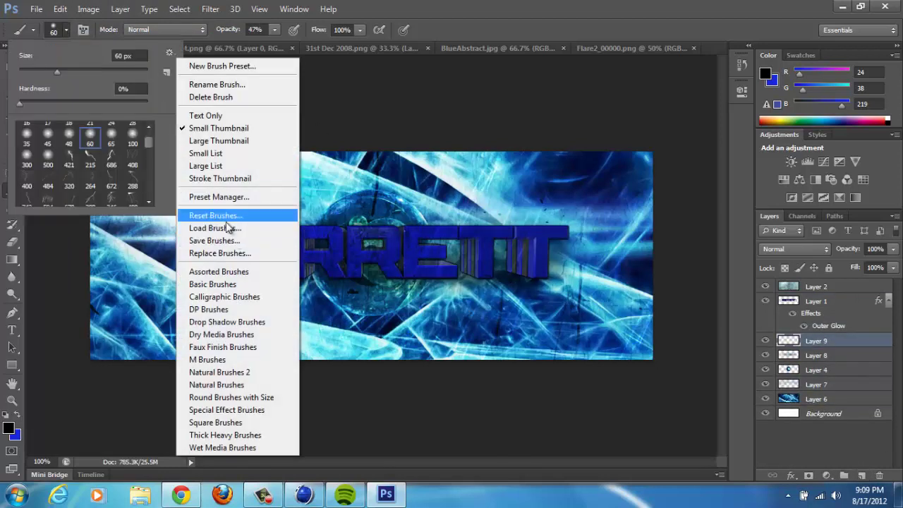
click(470, 8)
Skip two tracks in Spotify and close the Flare2_00000.png and BlueAbstract.jpg documents
mouse_move(340, 499)
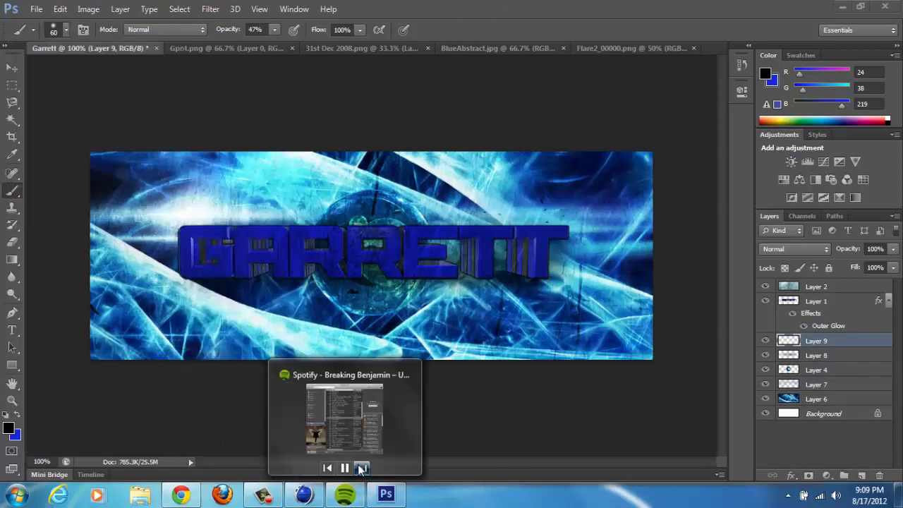
click(361, 468)
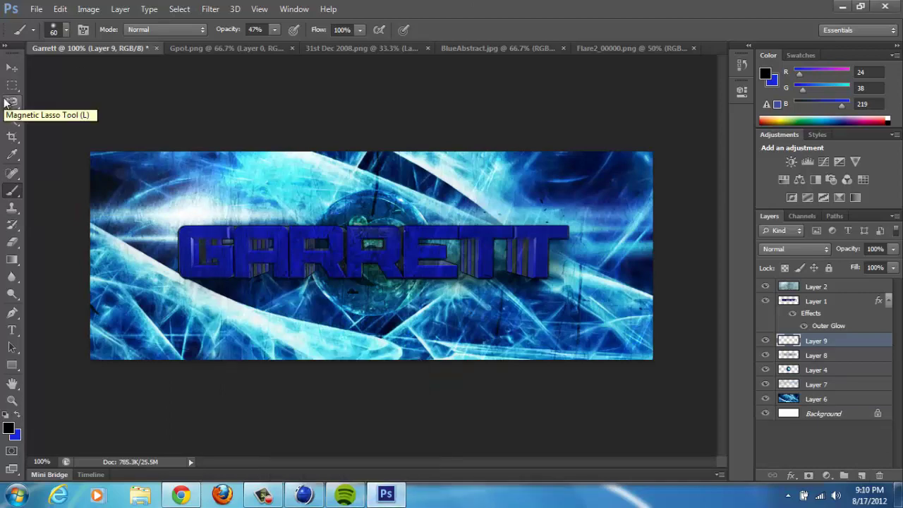
click(667, 50)
click(693, 48)
click(549, 49)
mouse_move(345, 496)
click(361, 469)
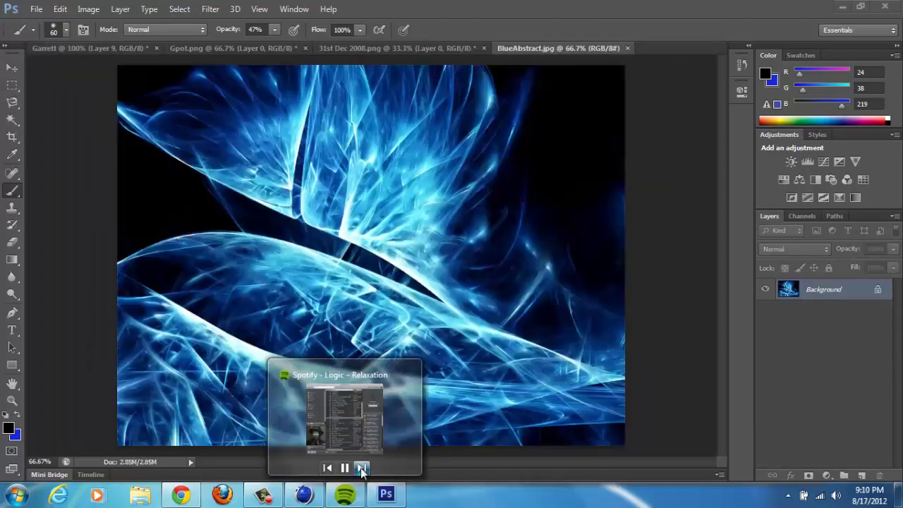
click(627, 48)
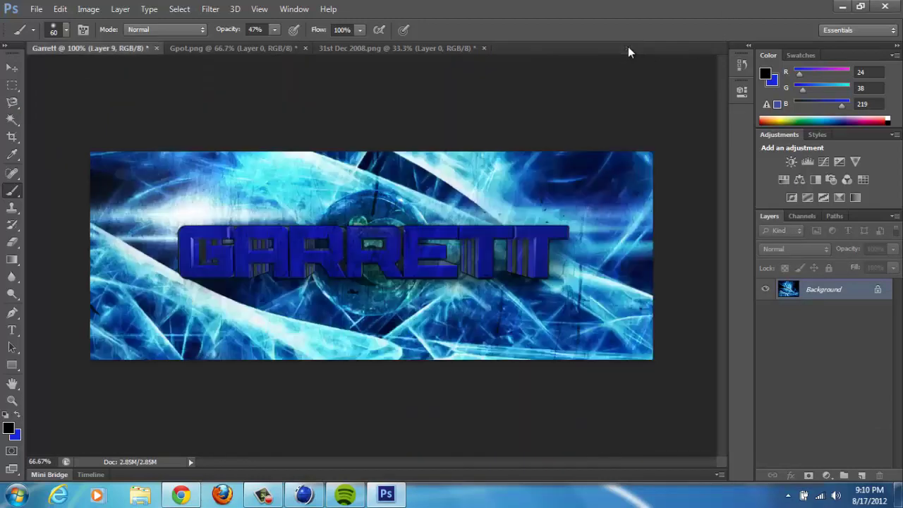
Open the teal render Kopie von 4.jpg from the Lights folder
key(ctrl+o)
mouse_move(623, 131)
mouse_down()
mouse_move(623, 274)
mouse_move(622, 130)
mouse_up()
click(534, 91)
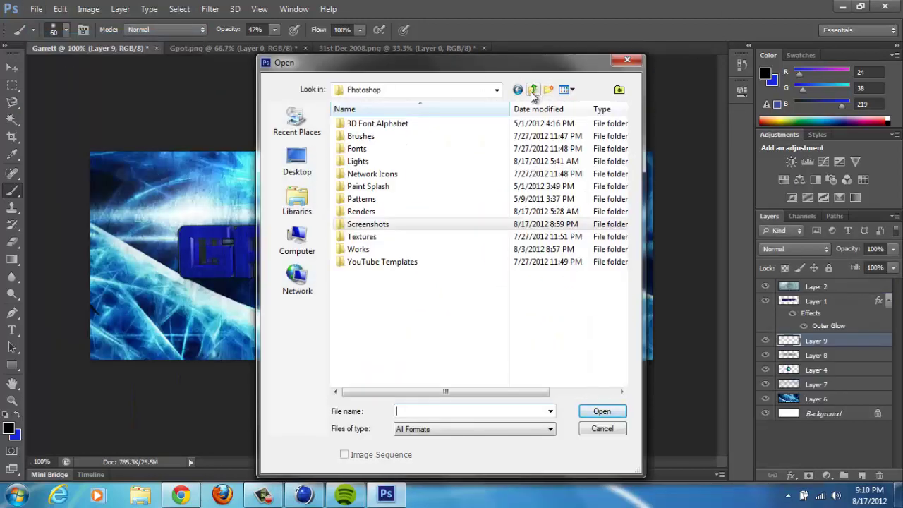
drag(533, 65, 572, 61)
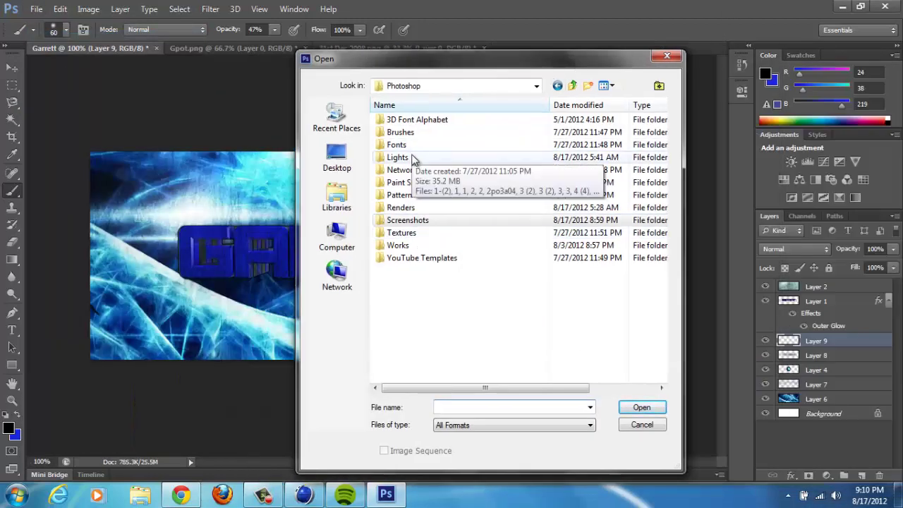
double_click(411, 159)
drag(662, 144, 674, 352)
click(407, 252)
click(641, 407)
Try the whole Kopie von 4.jpg image as the banner's top layer, testing the Overlay and Normal blending modes
key(v)
drag(371, 262, 560, 204)
click(795, 248)
click(776, 166)
drag(818, 341, 818, 281)
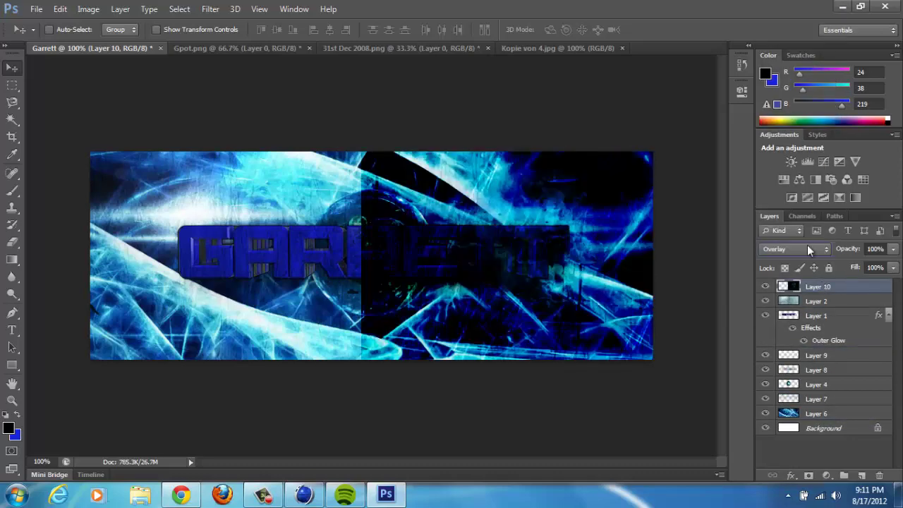
click(808, 248)
click(770, 6)
drag(571, 256, 502, 255)
Load a channel selection on the banner, deselect it and delete the added render layer
click(802, 215)
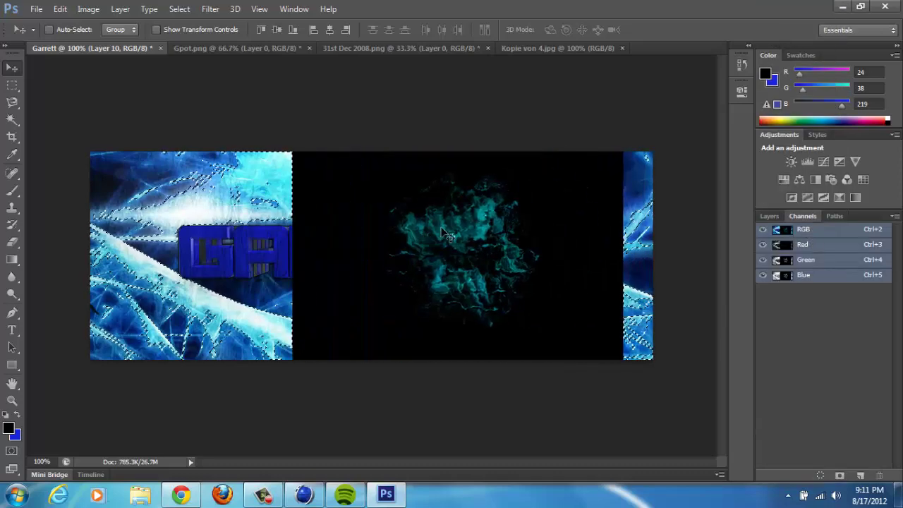
click(12, 85)
click(62, 99)
click(769, 216)
key(Delete)
Load Kopie von 4.jpg's RGB channel as a selection, copy those pixels into the banner and place the layer just below the text layer
click(561, 50)
click(802, 215)
ctrl+click(782, 233)
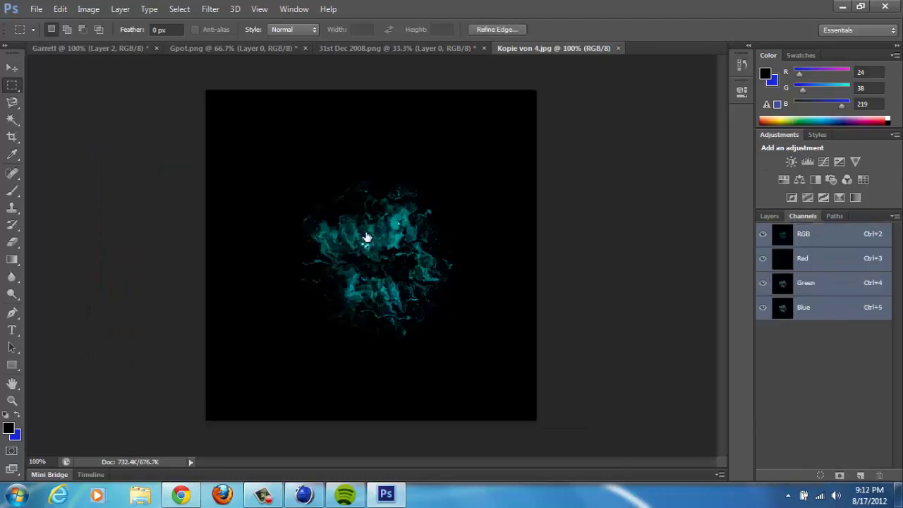
key(v)
drag(366, 244, 494, 180)
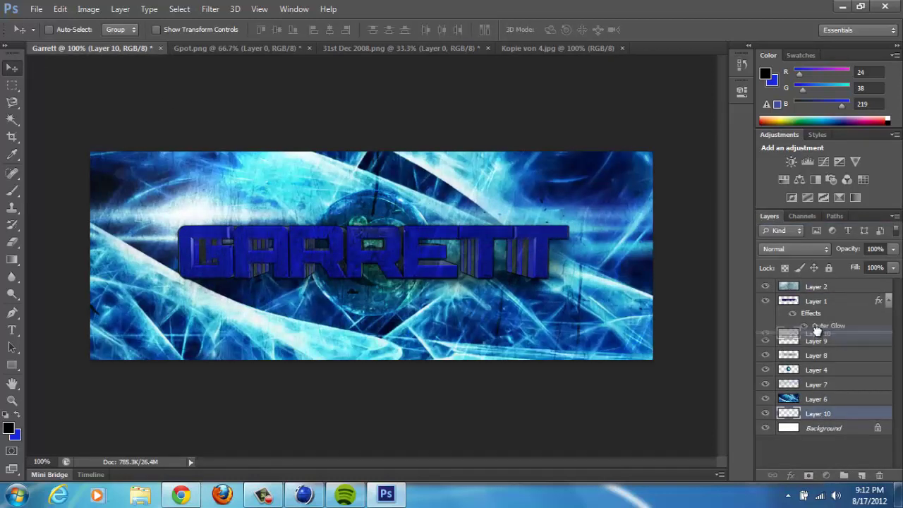
click(37, 10)
click(567, 54)
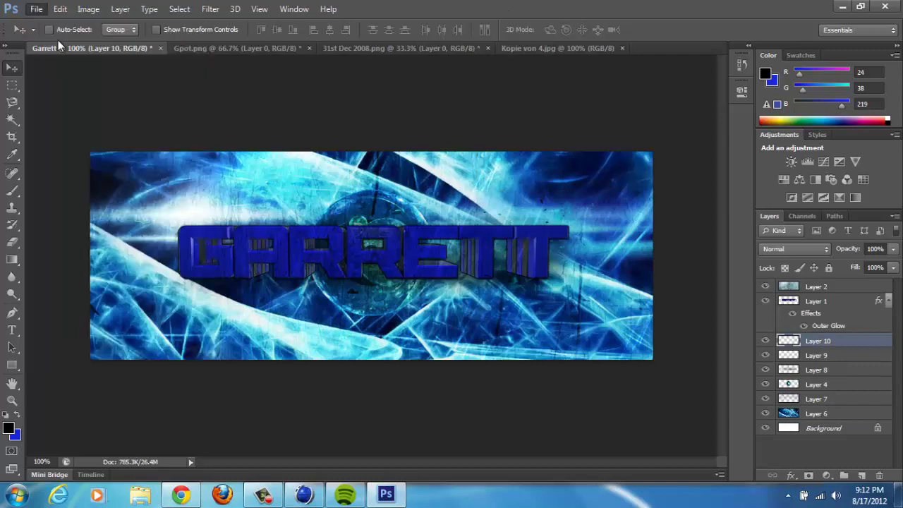
Look through the brush files for another set to load for the Brush tool
click(12, 191)
click(66, 30)
click(169, 53)
click(225, 228)
mouse_move(672, 118)
mouse_down()
mouse_move(669, 386)
mouse_move(670, 346)
mouse_up()
click(651, 457)
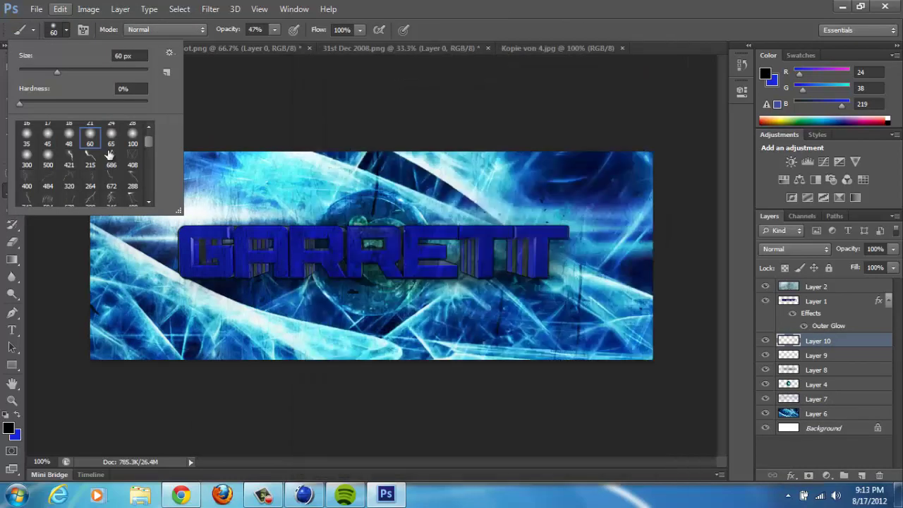
Try a 504 px patterned brush stamp over the middle of the lettering and undo it
drag(149, 142, 148, 189)
click(133, 174)
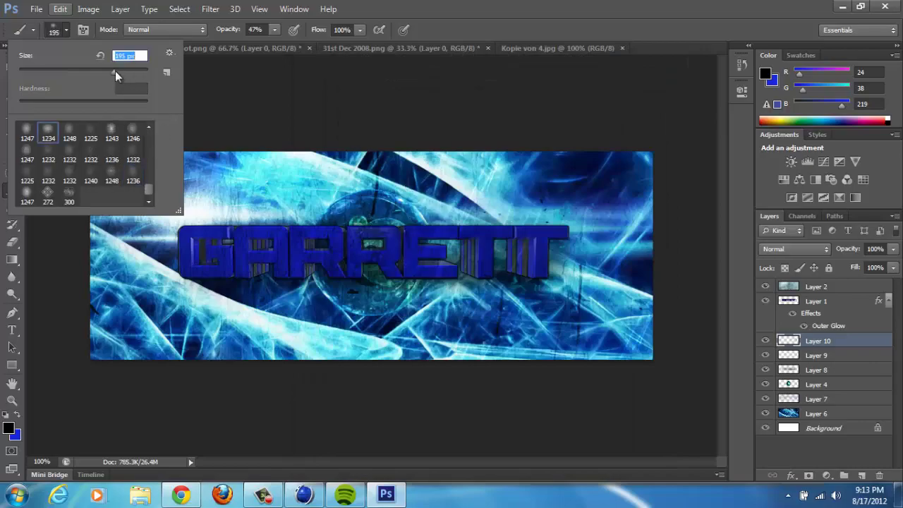
drag(115, 73, 137, 72)
click(376, 250)
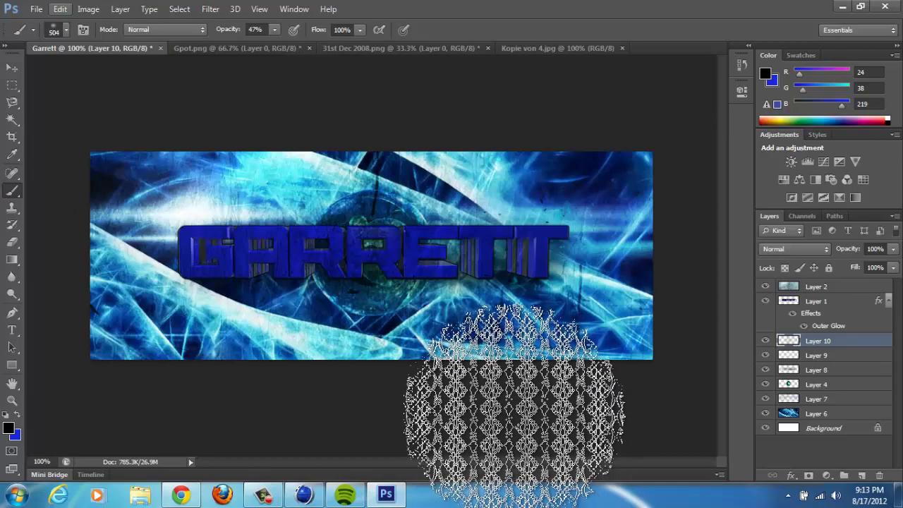
click(60, 9)
click(93, 37)
Add a new layer below the text, replace the brush presets with DP Brushes and stamp the 495 px pattern over the banner's centre
click(861, 475)
drag(825, 341, 823, 306)
click(66, 30)
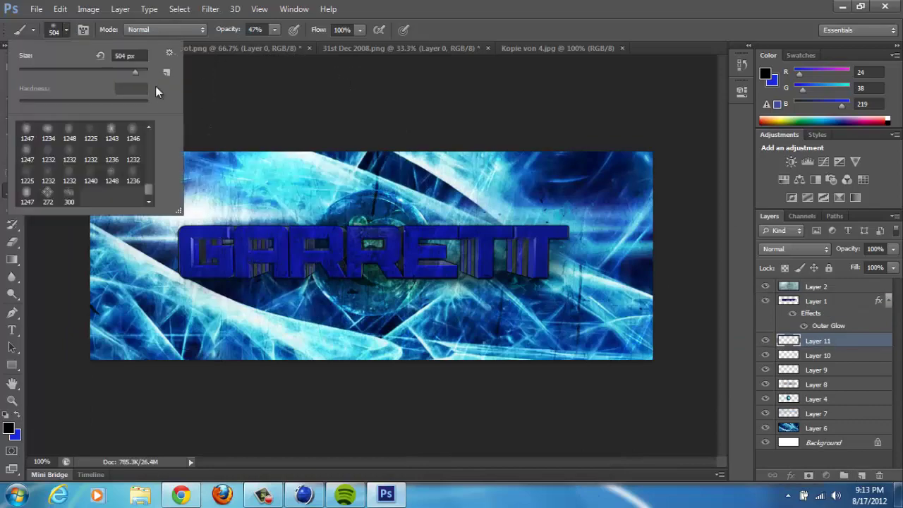
click(168, 53)
click(233, 313)
click(389, 203)
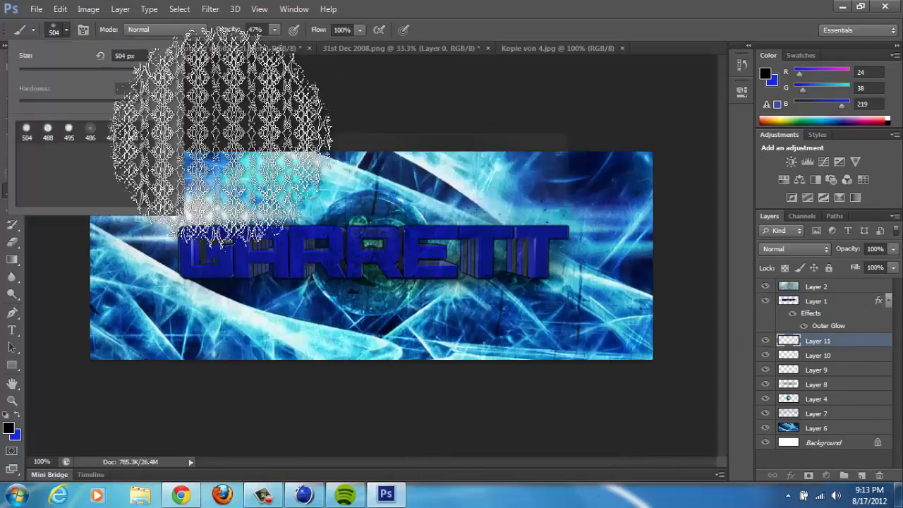
click(69, 131)
click(373, 254)
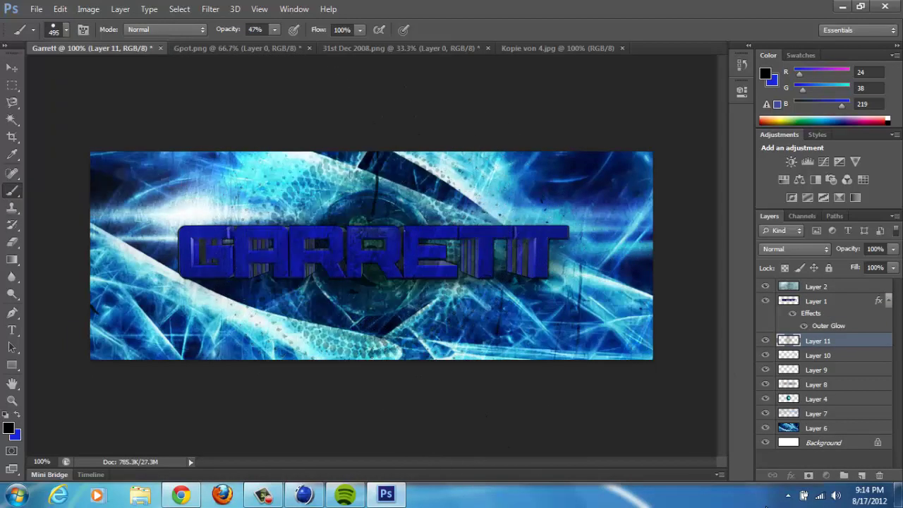
Reorder the layers with Layer 11 directly above Layer 6, Layer 8 directly below Layer 1, and Layer 7 above Layer 4
drag(813, 387, 815, 413)
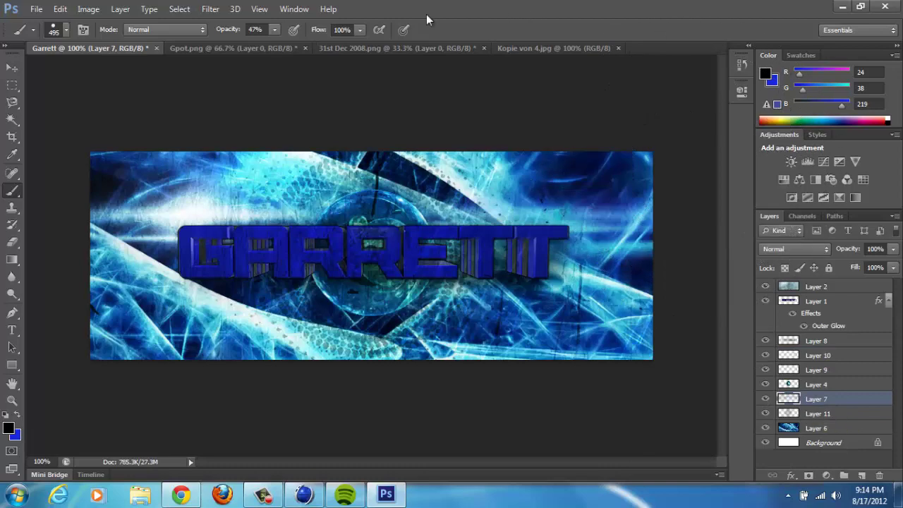
drag(824, 378, 824, 378)
click(38, 10)
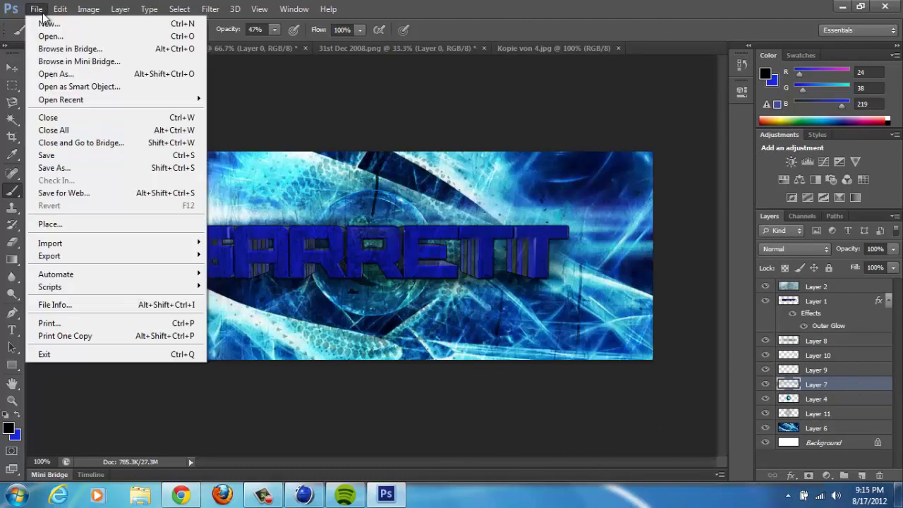
click(46, 36)
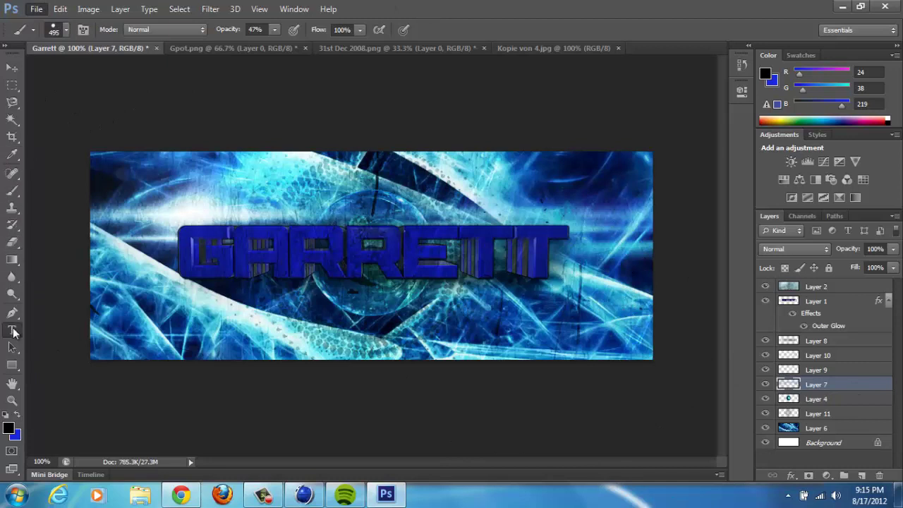
Add a horizontal text letter "G" in 36 pt Cafe Nero M54 near the banner's lower-right corner
right_click(13, 314)
right_click(13, 330)
click(75, 329)
click(618, 348)
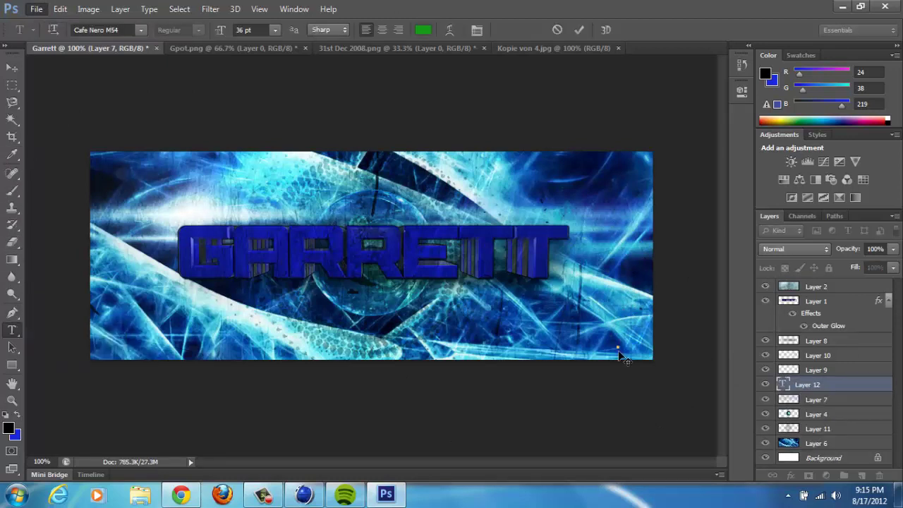
text(G)
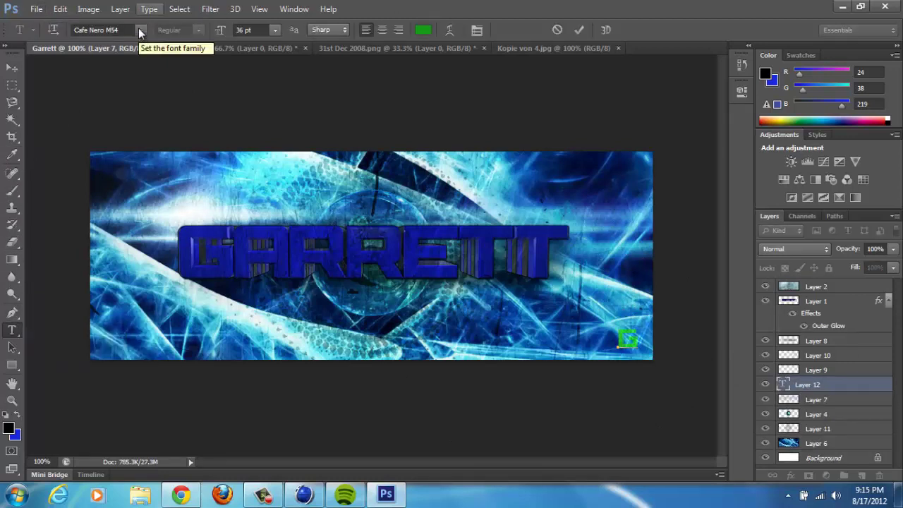
Reduce the letter G's font size, colour it black and move it tightly into the banner's lower-right corner
click(423, 29)
click(774, 110)
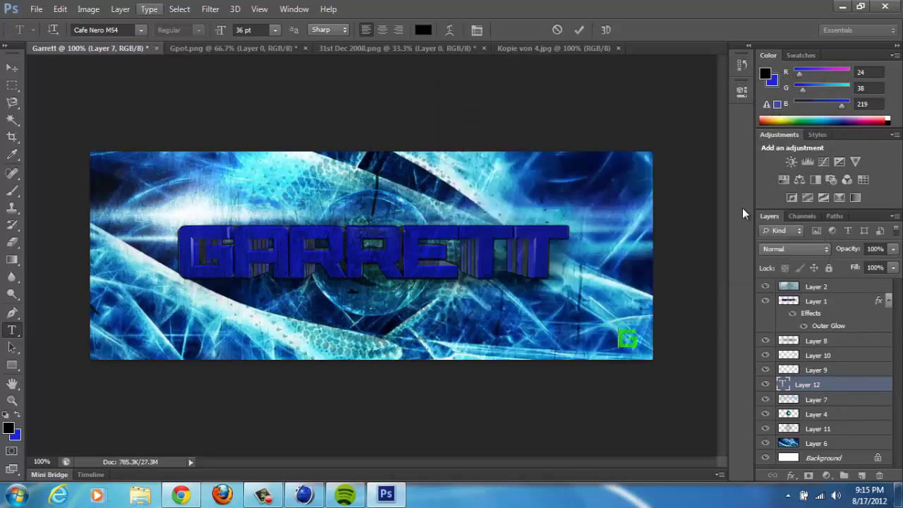
click(275, 30)
click(265, 124)
click(423, 30)
click(625, 282)
click(774, 110)
drag(624, 353, 632, 358)
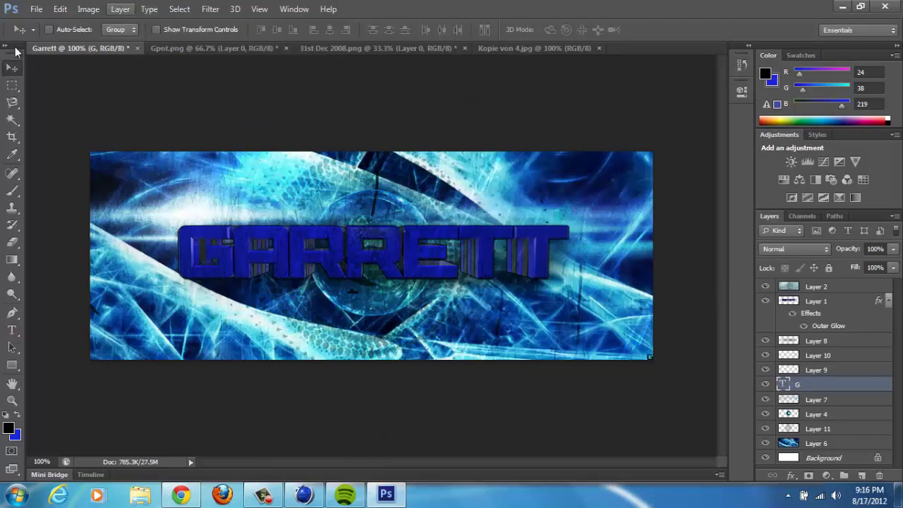
Save the banner as a layered PSD in the Works folder with Maximize Compatibility enabled
click(36, 9)
click(78, 170)
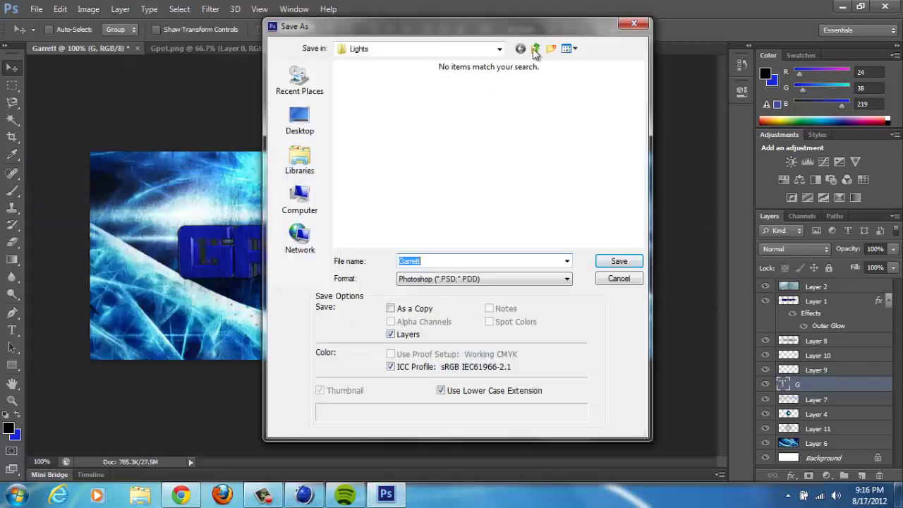
click(541, 42)
double_click(375, 207)
click(627, 264)
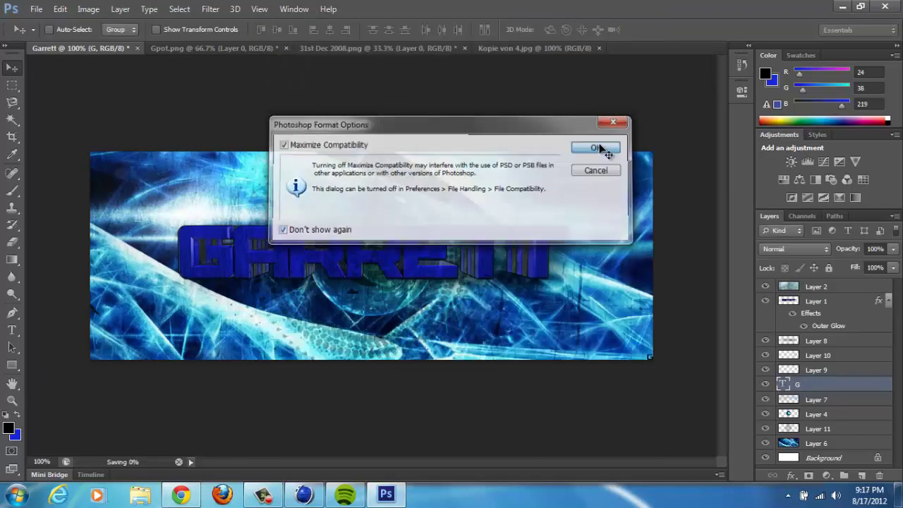
click(598, 148)
click(841, 6)
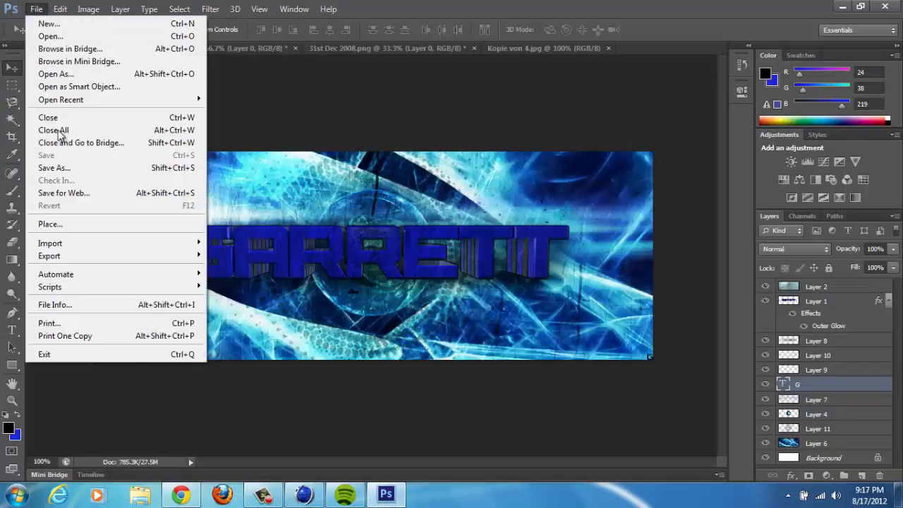
Save a JPEG version of the banner in the Works folder at Maximum quality 12 with the Baseline ("Standard") format
click(71, 168)
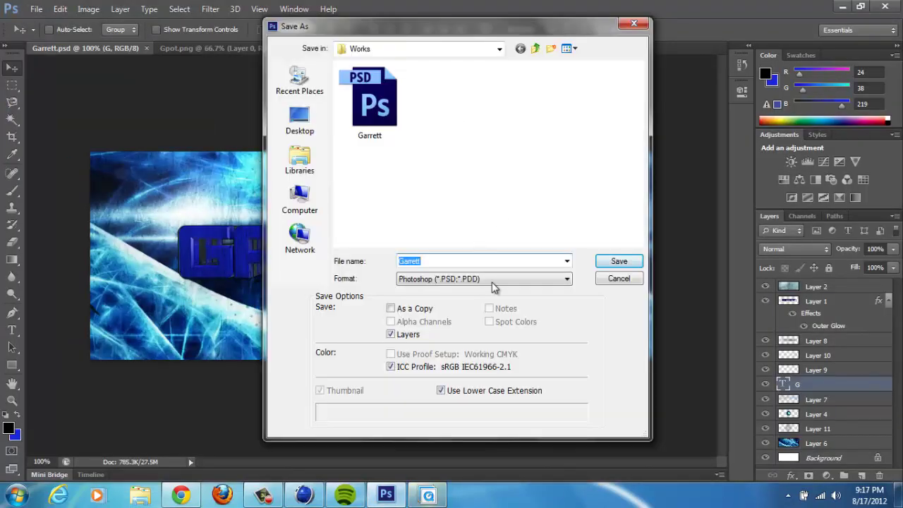
click(483, 278)
click(451, 346)
click(618, 261)
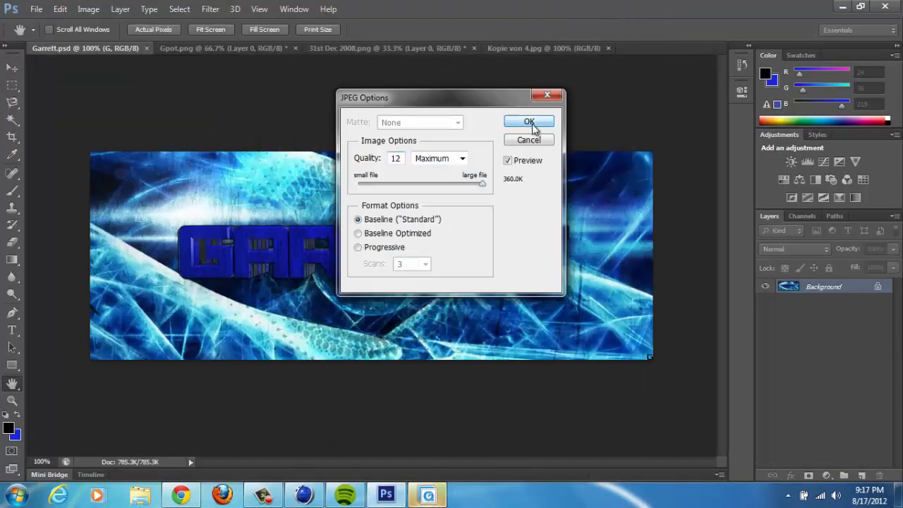
click(530, 121)
Close the separate viewer window showing the saved PSD
click(562, 233)
click(590, 121)
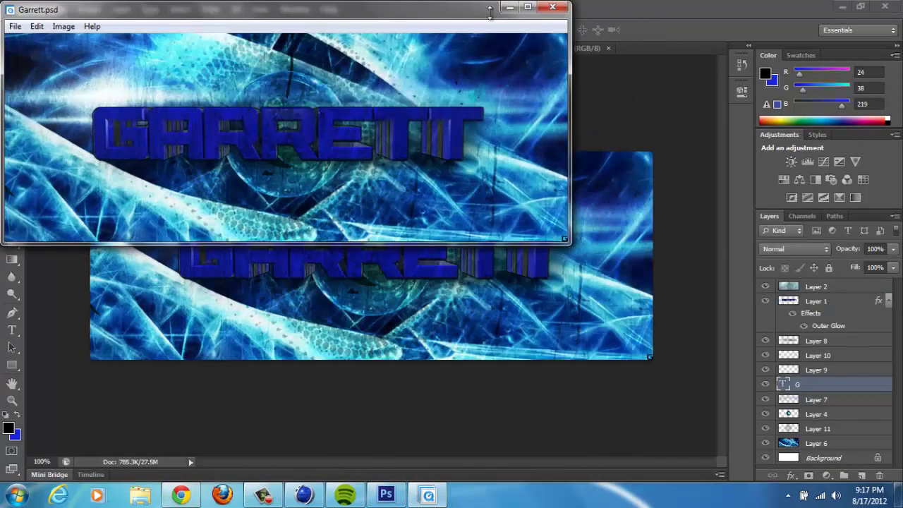
click(553, 8)
Minimize Photoshop and open the exported JPEG banner from the Works folder inside the desktop's C4D + Photoshop folder
click(842, 7)
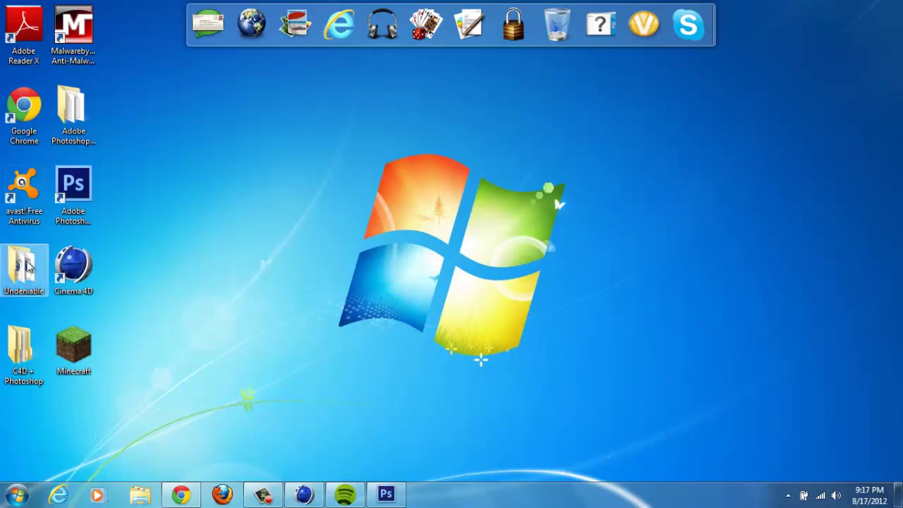
double_click(19, 349)
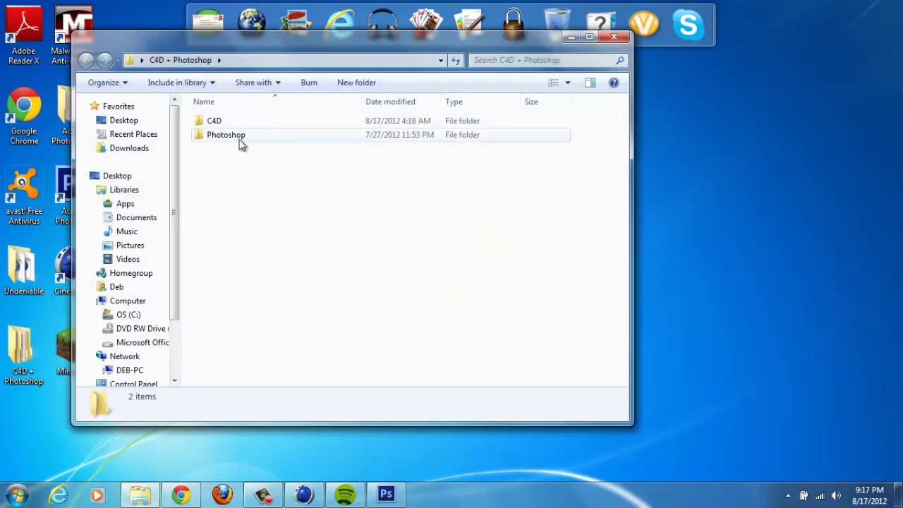
double_click(239, 141)
double_click(224, 259)
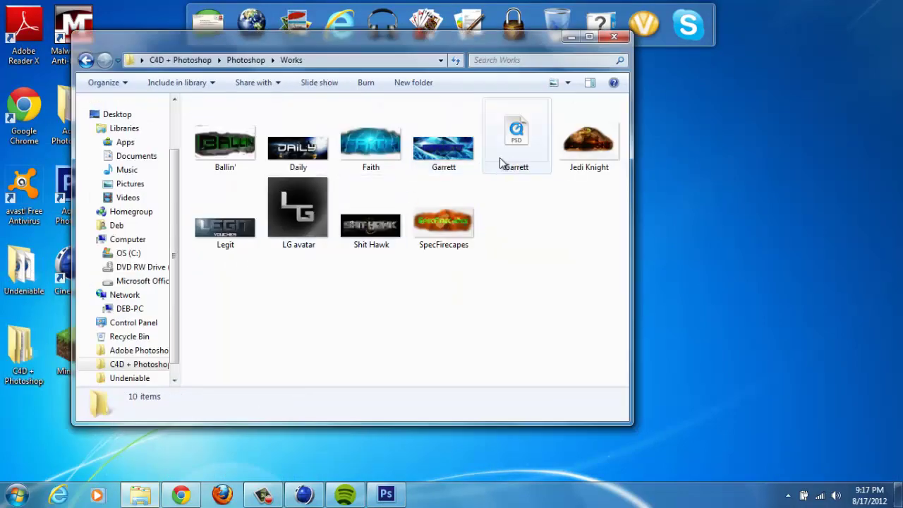
click(454, 159)
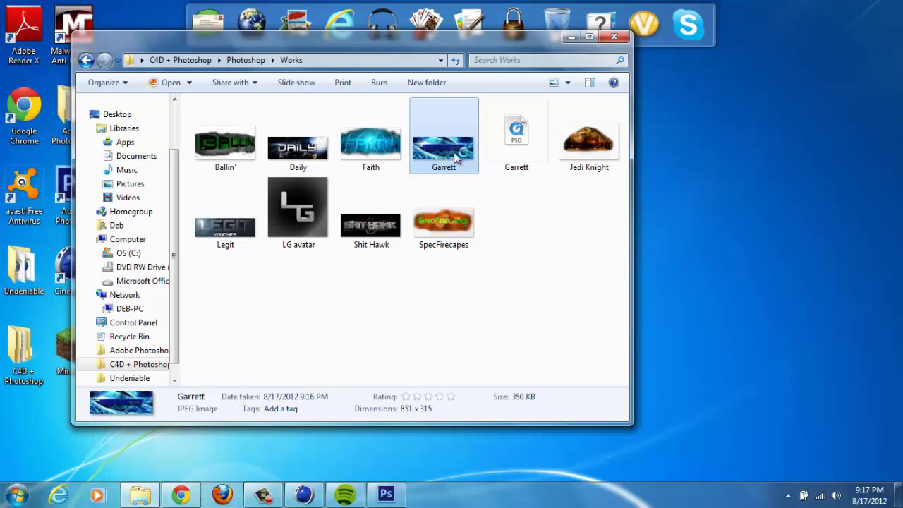